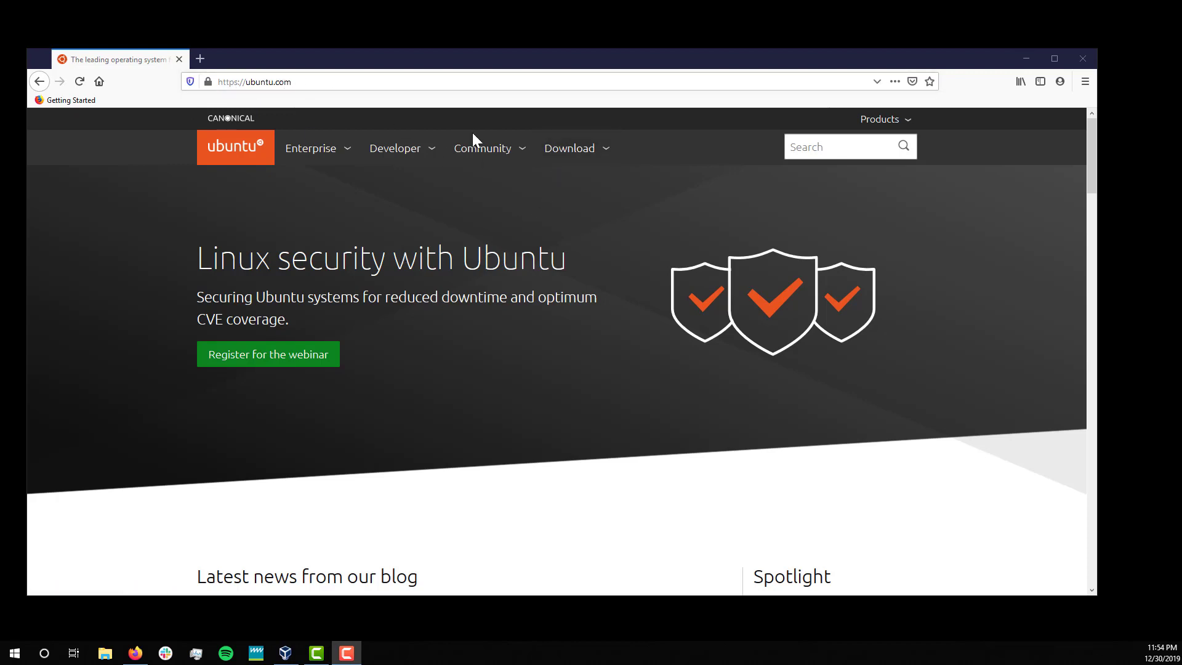
# Start the Ubuntu Server 18.04 LTS download, cancel saving the ISO, and close Firefox
pyautogui.click(592, 157)
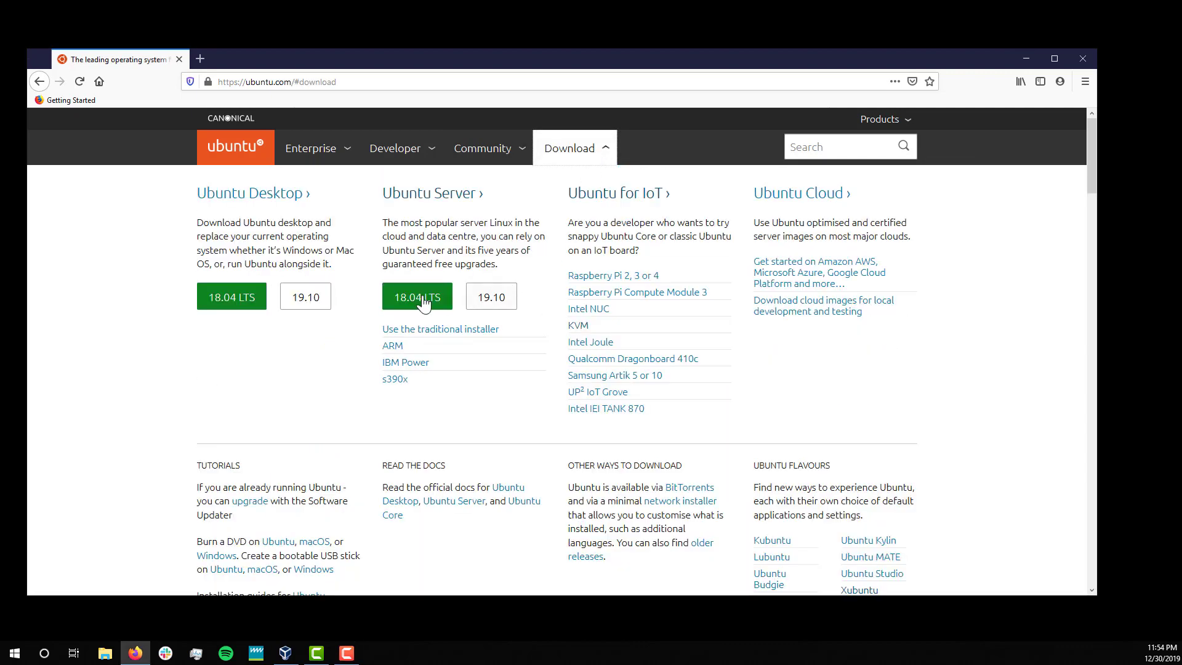
pyautogui.click(420, 300)
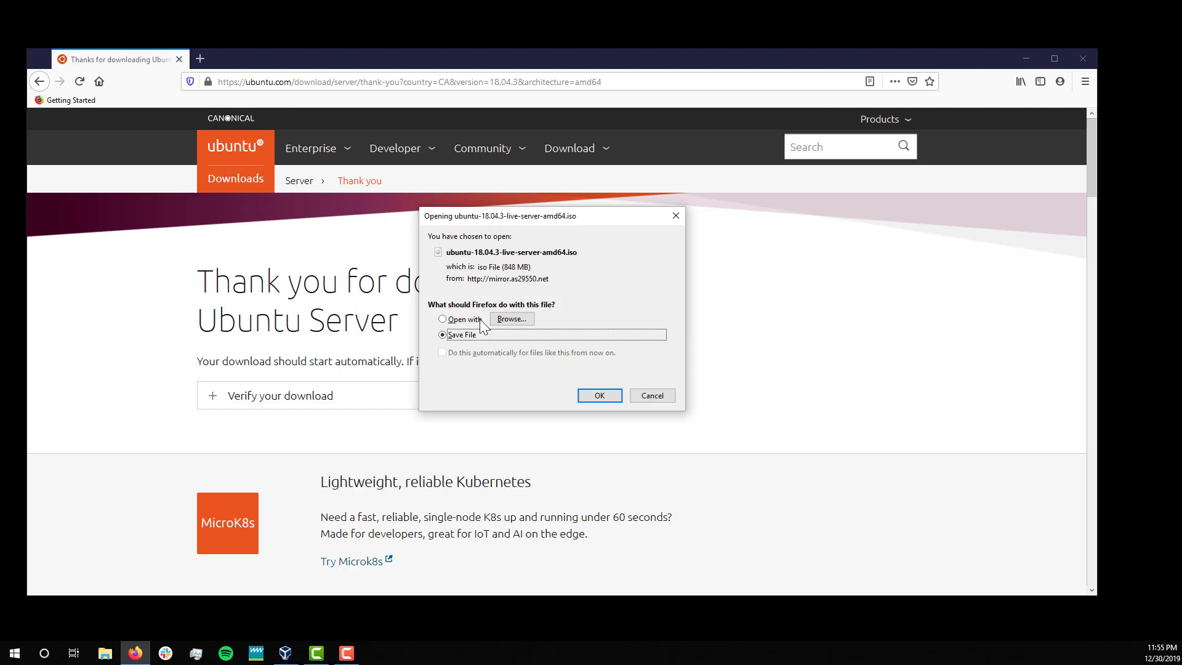
pyautogui.click(644, 397)
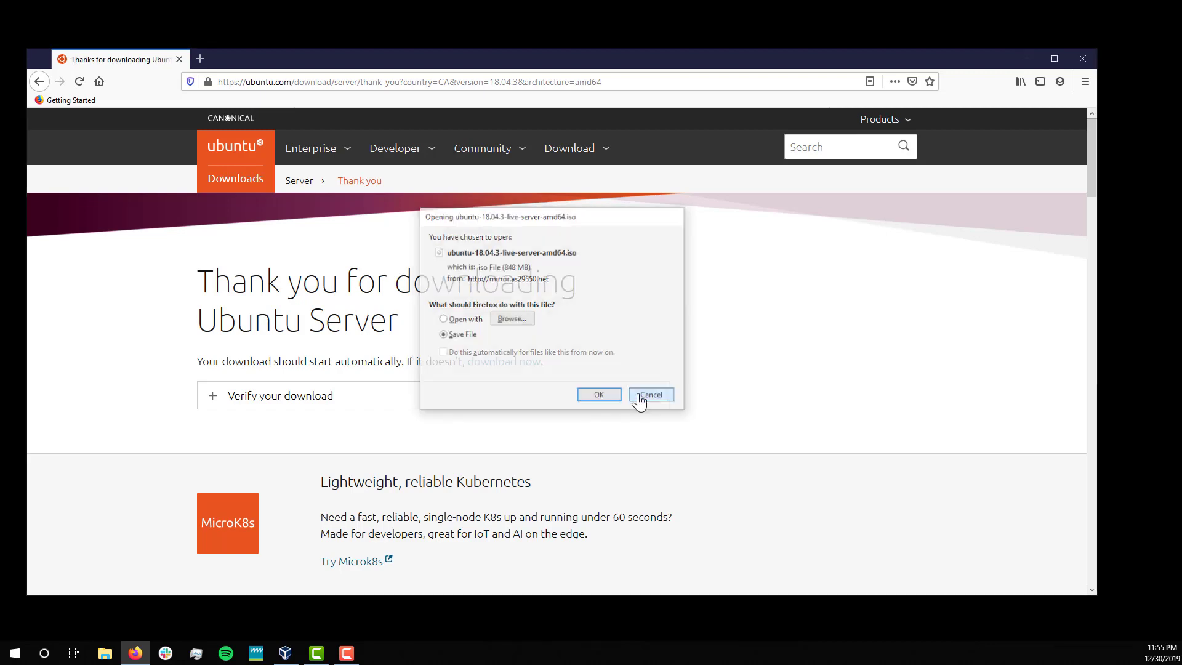
pyautogui.click(180, 60)
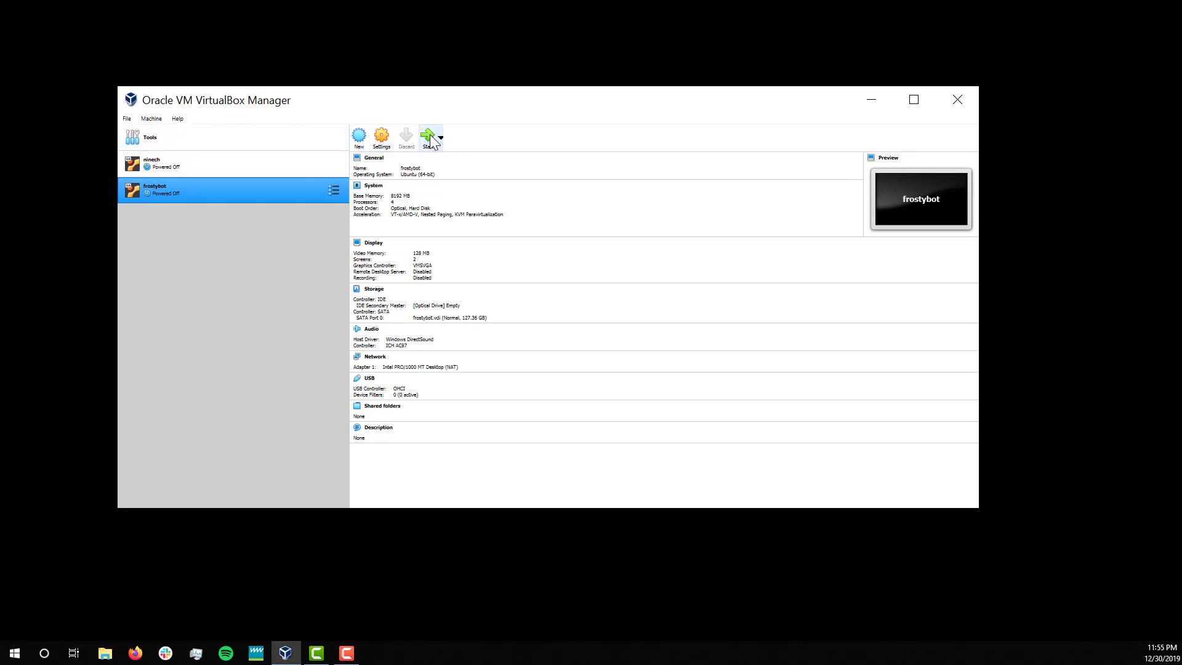
# Create VM 'ubuntuserver' with 2048 MB RAM and a 120 GB dynamically allocated VDI disk
pyautogui.click(359, 136)
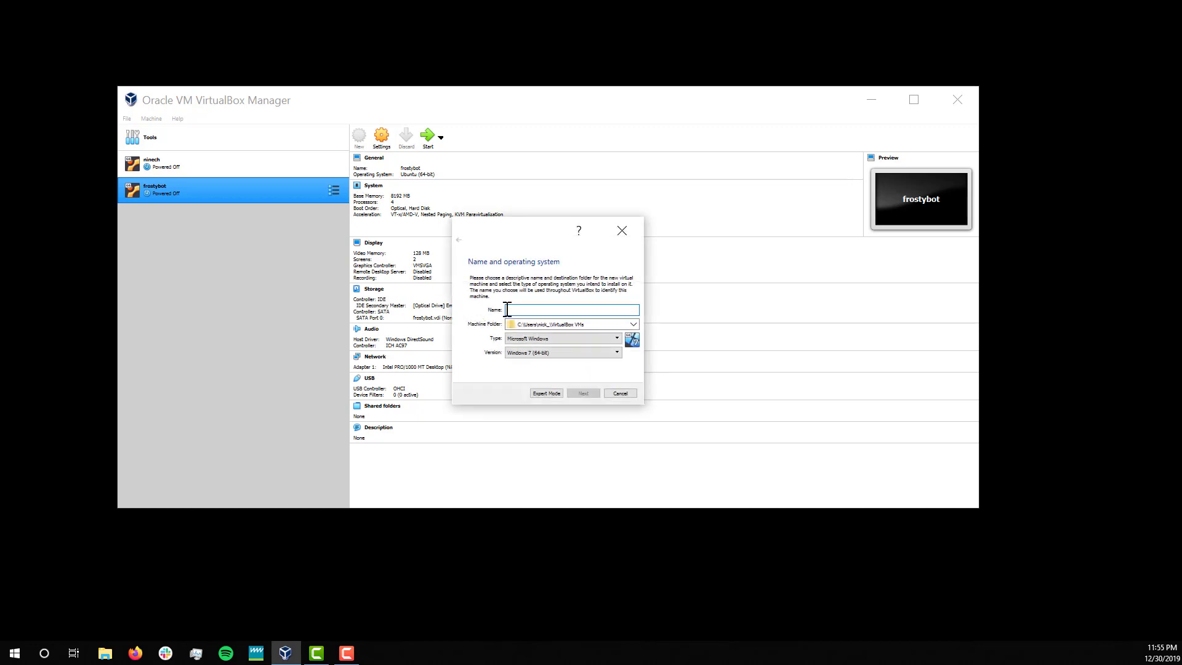
pyautogui.write('u')
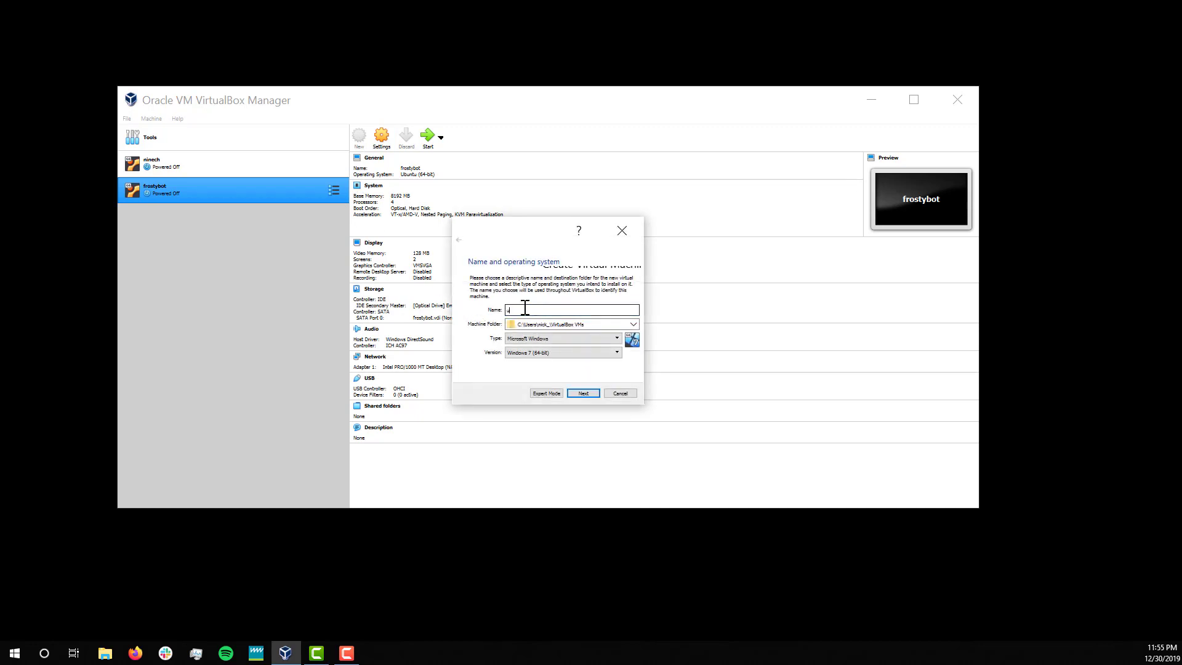
pyautogui.write('buntuserver')
pyautogui.click(583, 392)
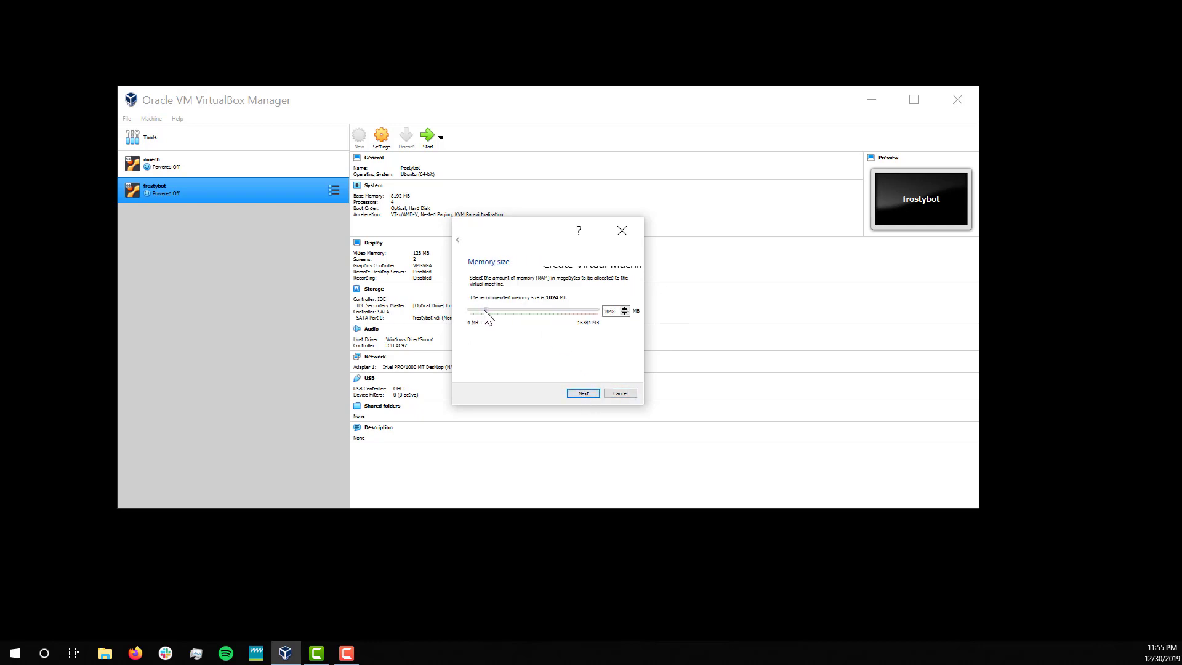
pyautogui.click(581, 395)
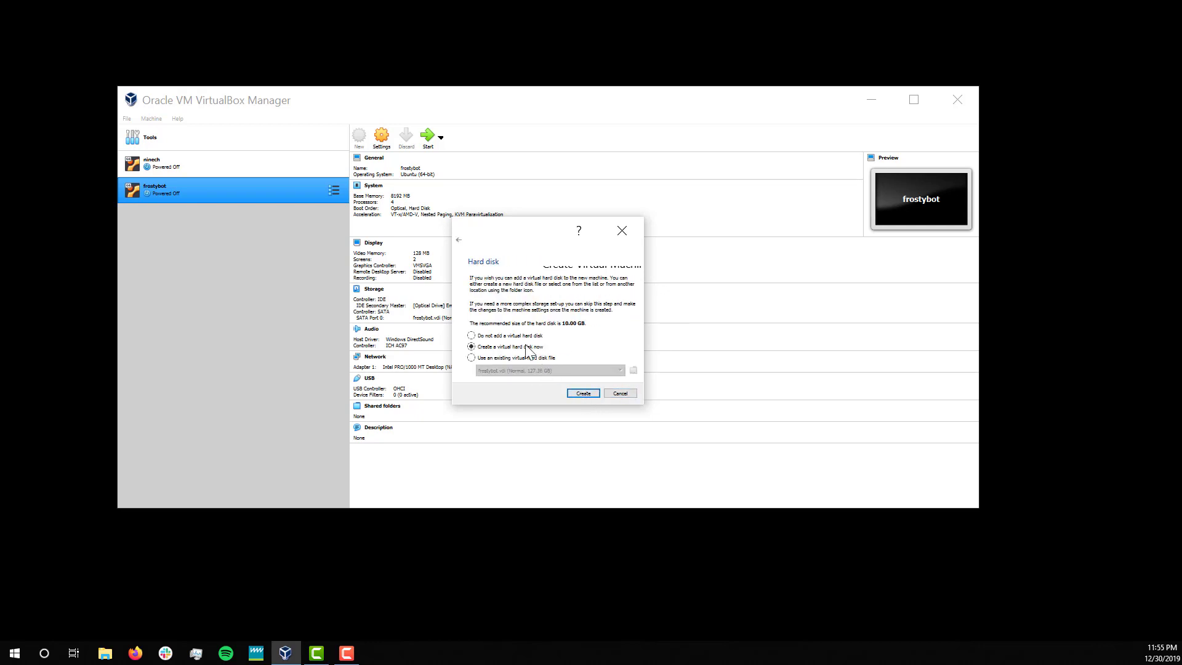
pyautogui.click(583, 394)
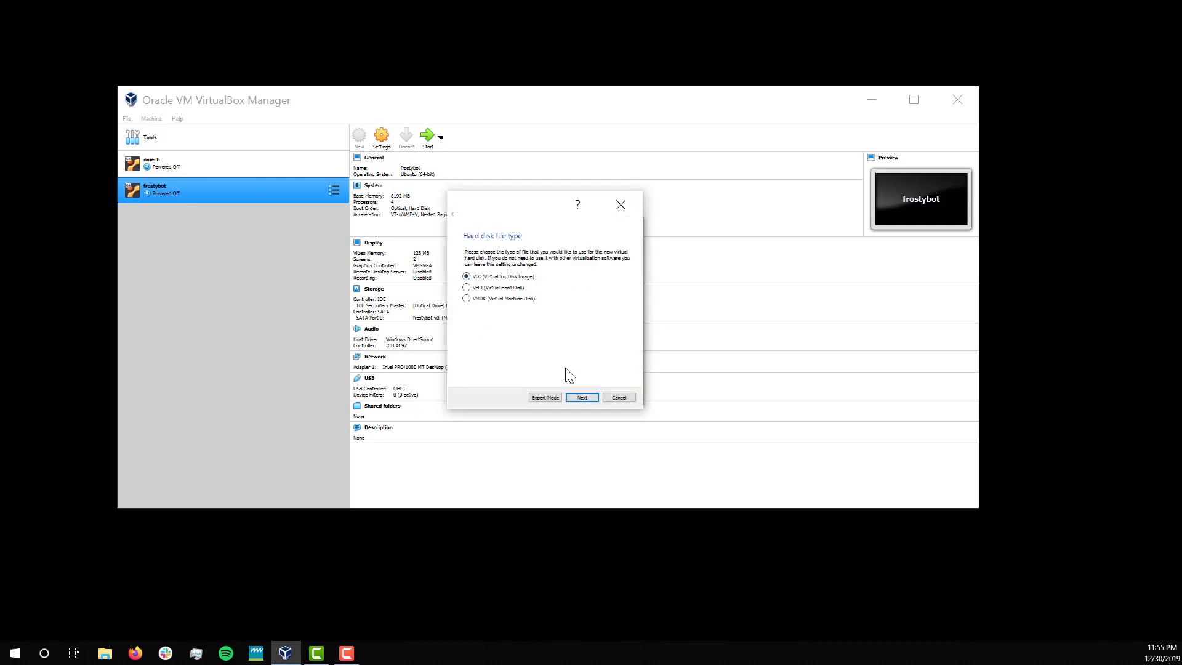
pyautogui.click(581, 397)
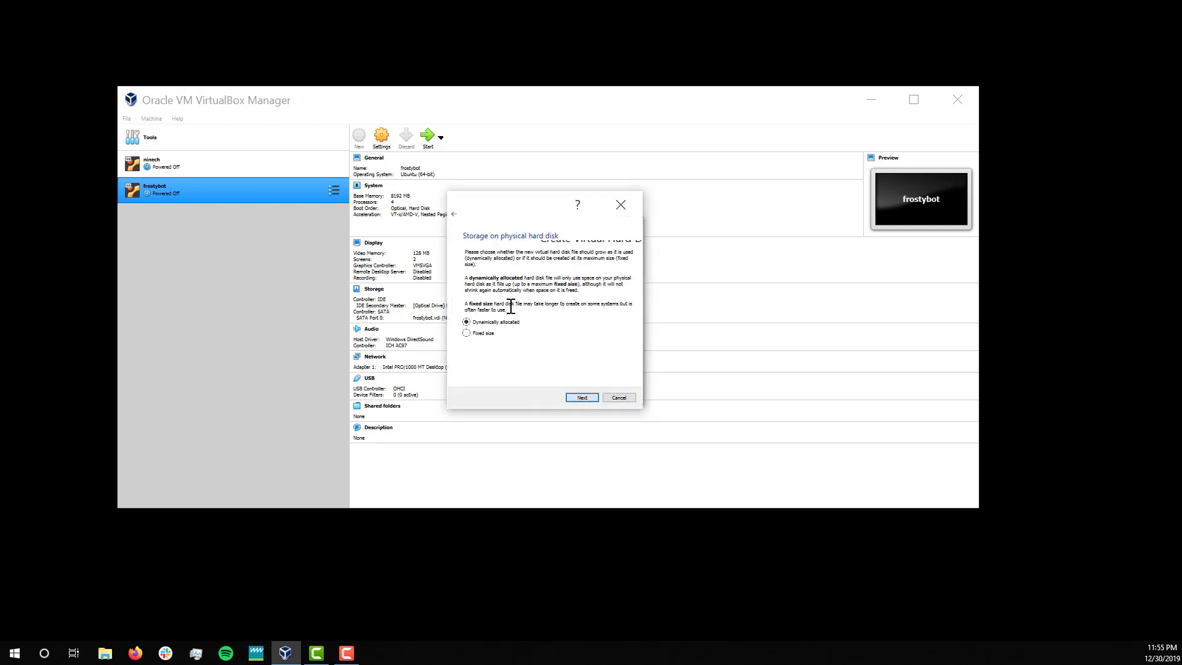
pyautogui.click(581, 397)
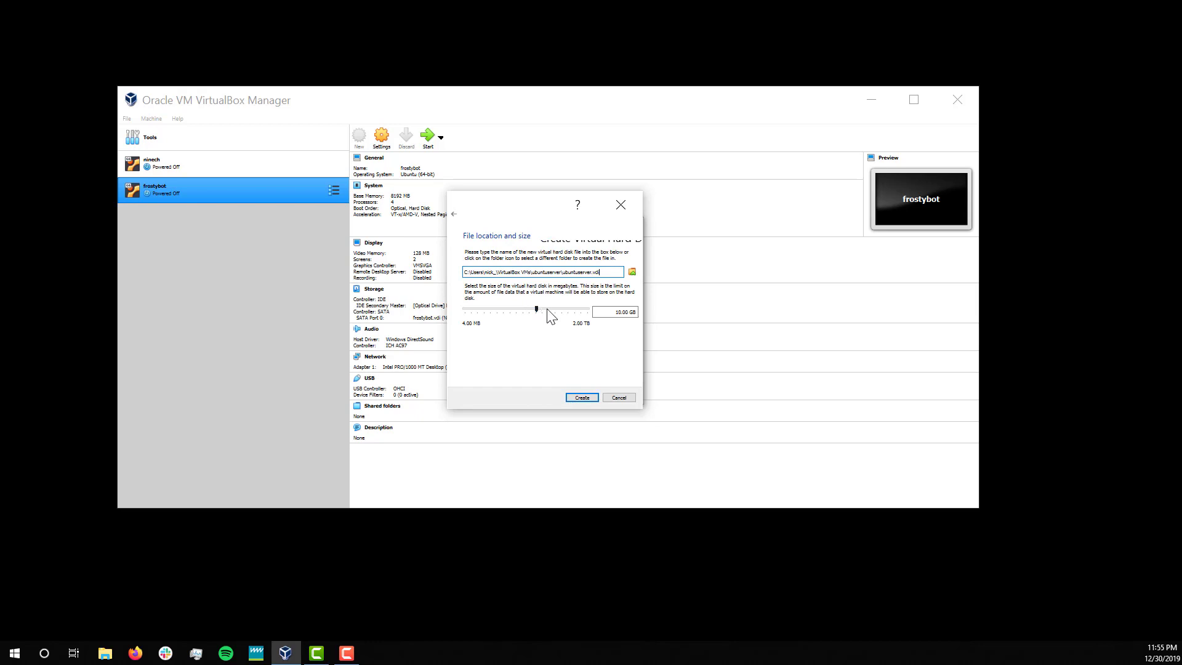
pyautogui.click(617, 312)
pyautogui.write('2')
pyautogui.click(582, 398)
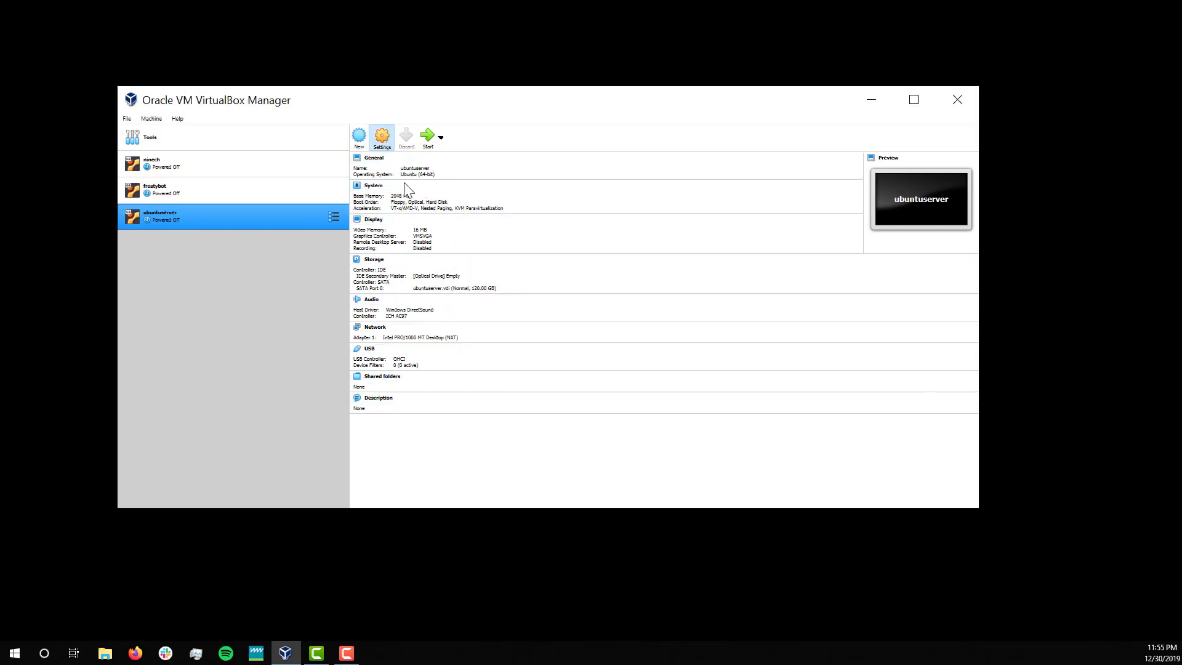
# Enter 'Ubuntu Server 18.04' as the ubuntuserver VM's description and save the settings
pyautogui.click(494, 190)
pyautogui.click(505, 233)
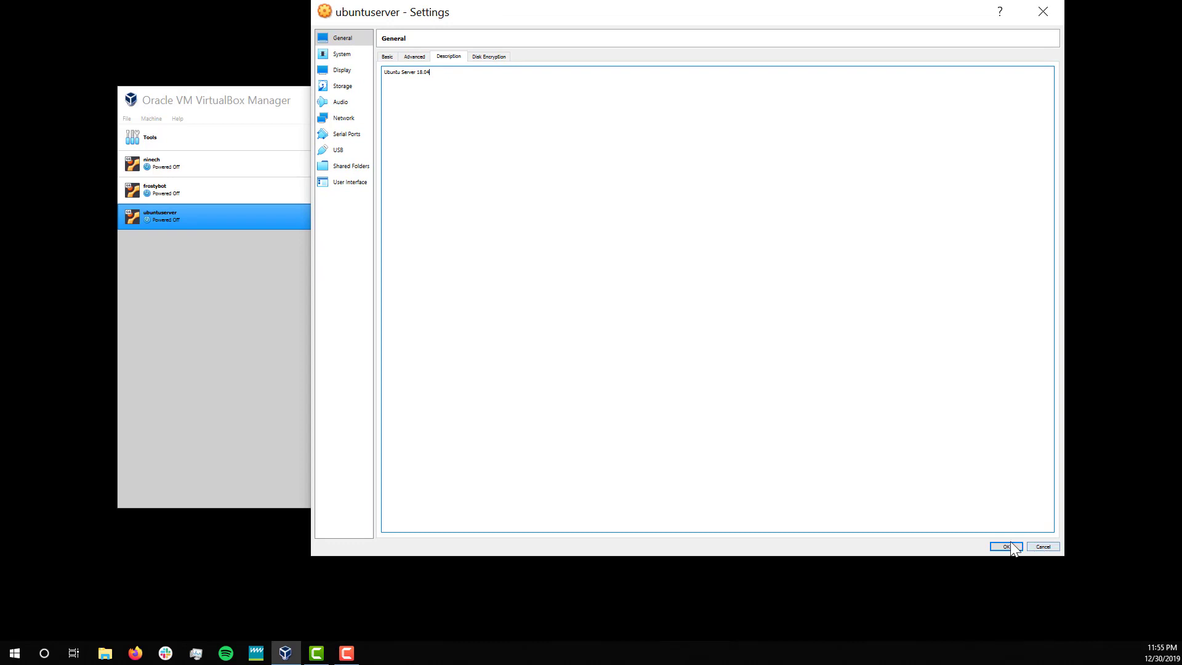
pyautogui.click(1003, 545)
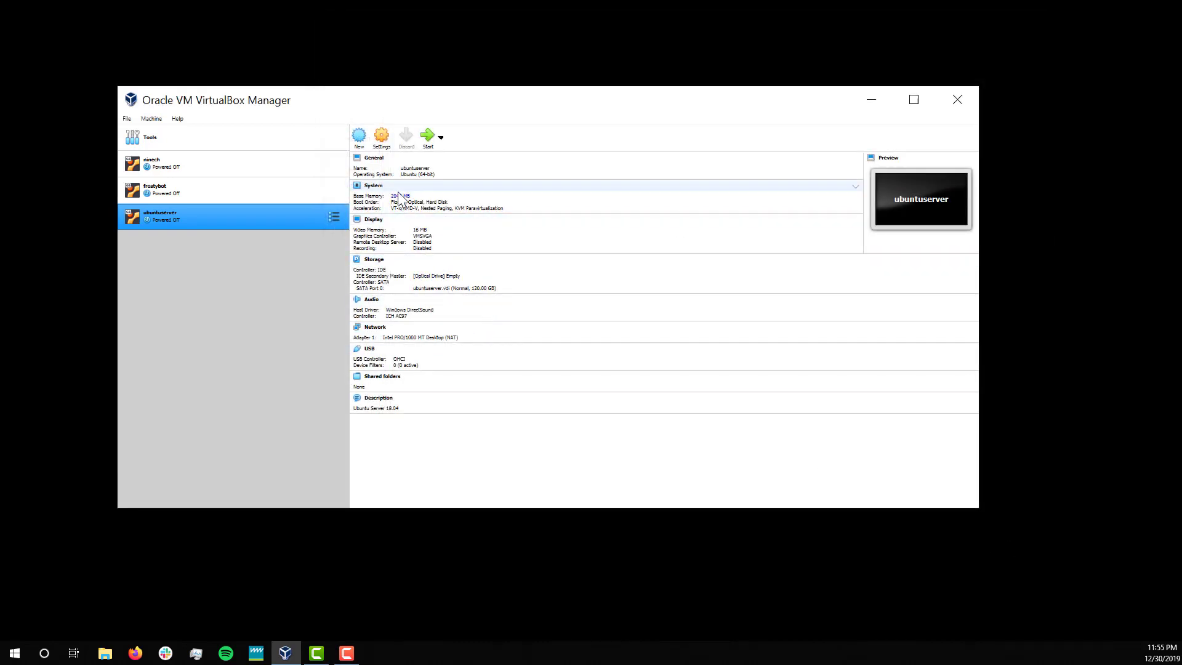
pyautogui.click(381, 136)
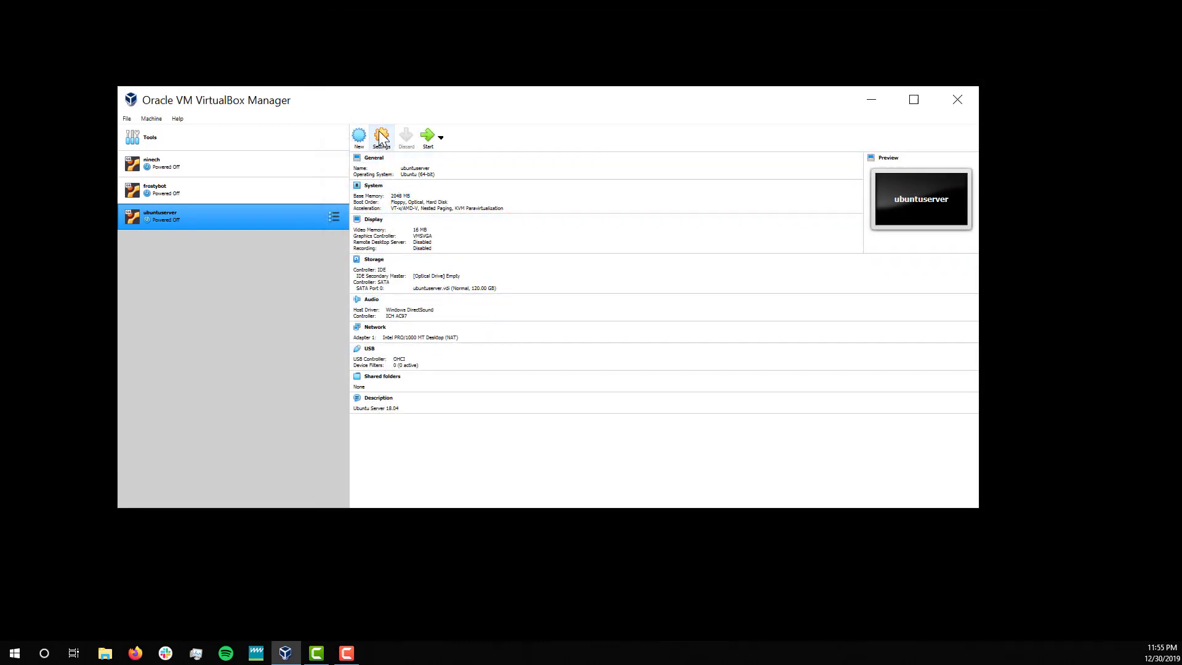
# Raise the VM's video memory to 128 MB
pyautogui.click(407, 186)
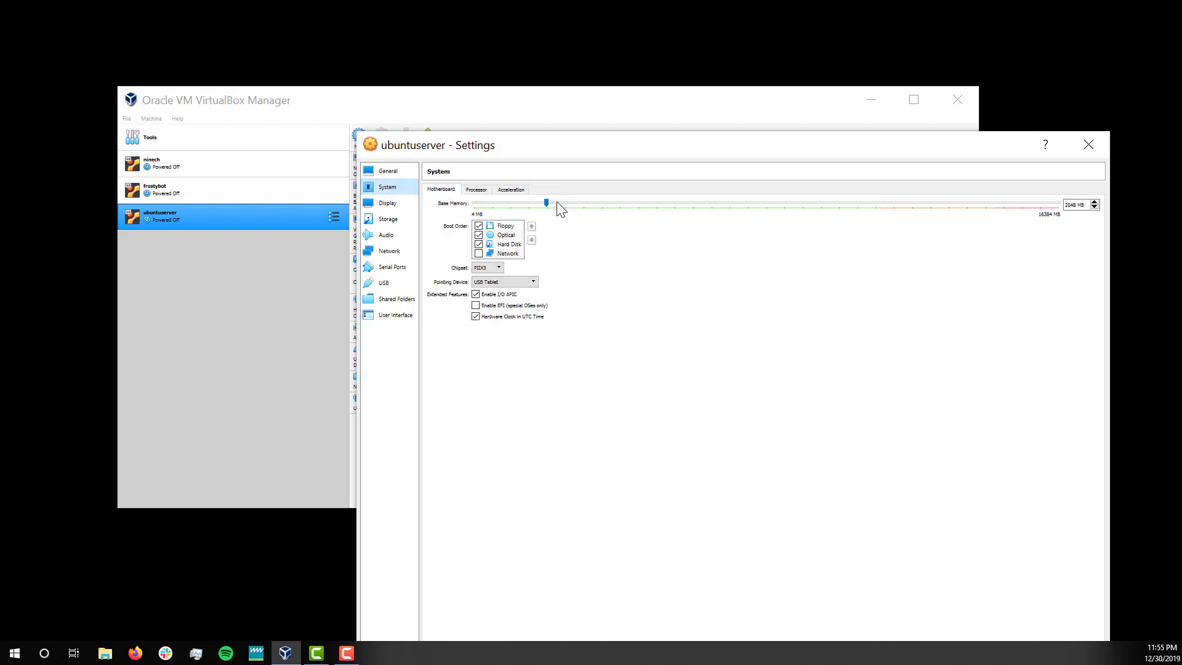
pyautogui.click(387, 205)
pyautogui.moveTo(548, 203); pyautogui.dragTo(1155, 263)
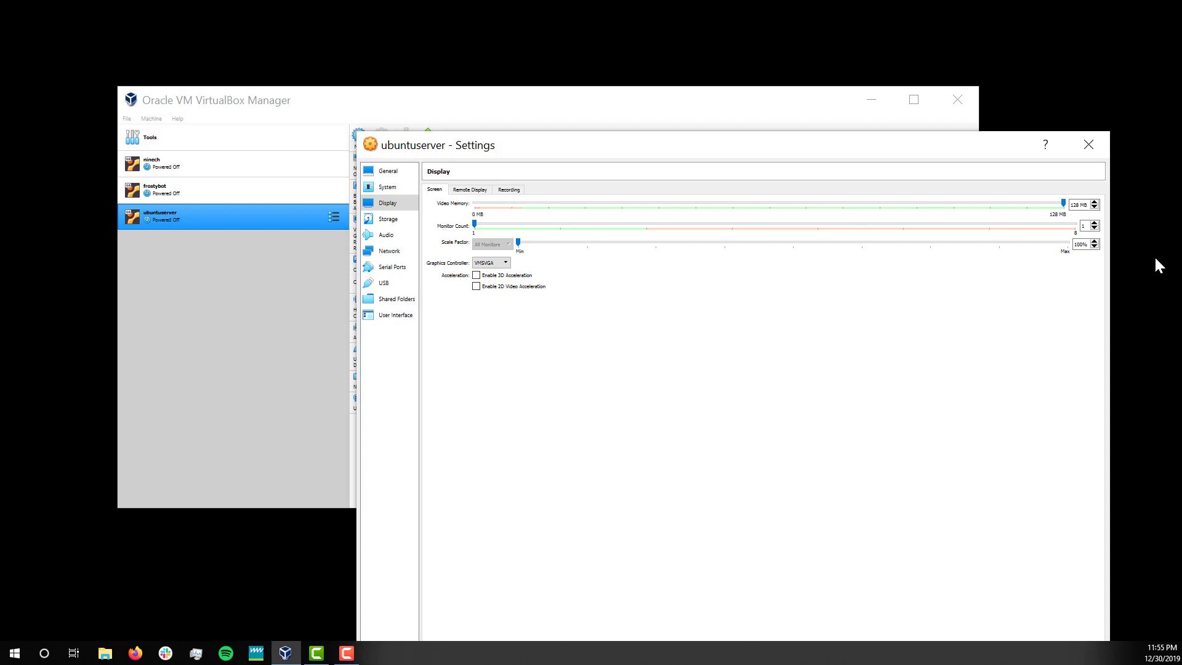
# Load ubuntu-18.04.3-live-server-amd64.iso into the VM's empty optical drive
pyautogui.click(399, 223)
pyautogui.click(483, 214)
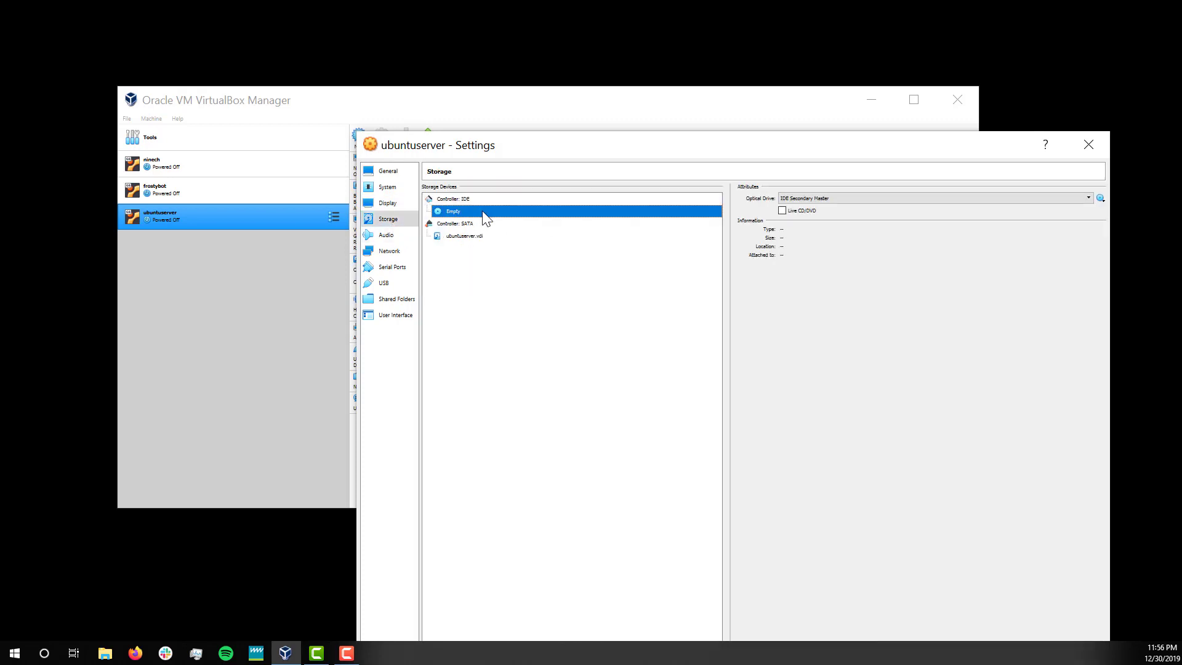
pyautogui.click(1100, 199)
pyautogui.click(1096, 239)
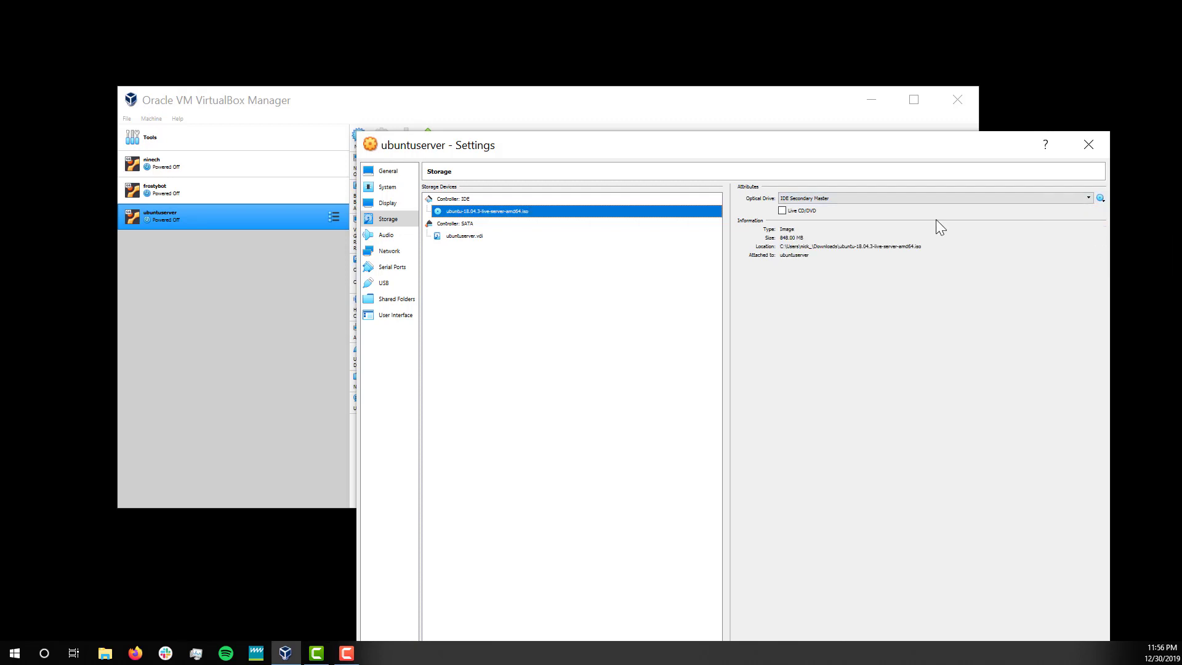
pyautogui.click(791, 239)
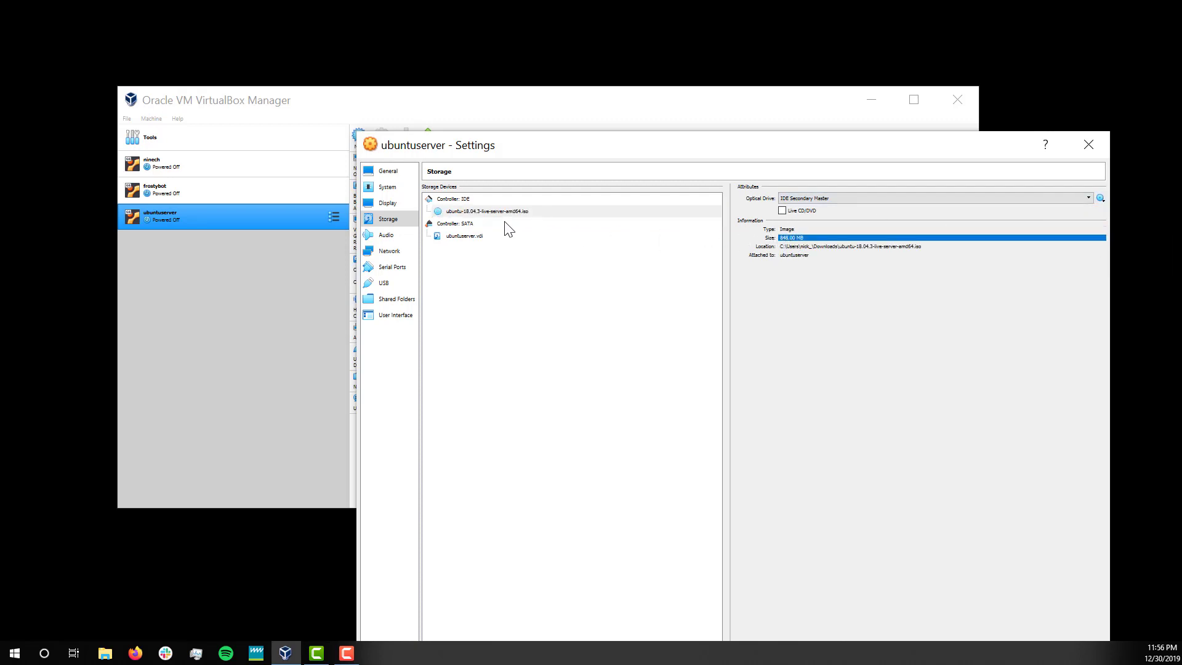
# Mark the optical drive holding the Ubuntu ISO as a Live CD/DVD
pyautogui.click(386, 238)
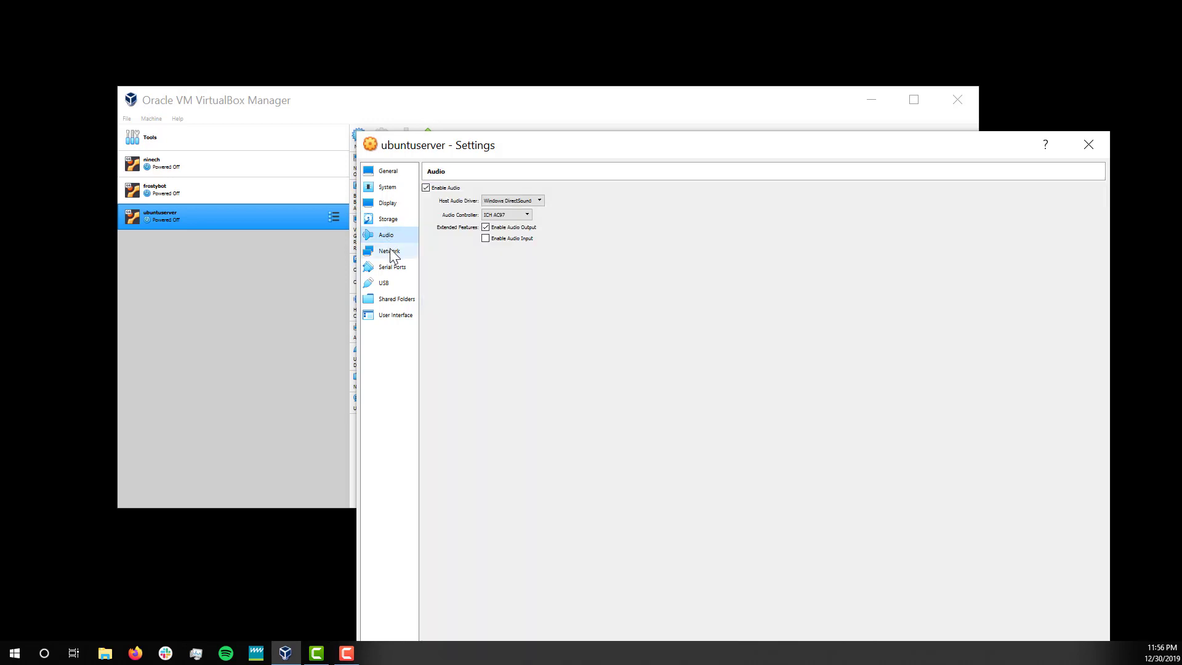
pyautogui.click(390, 252)
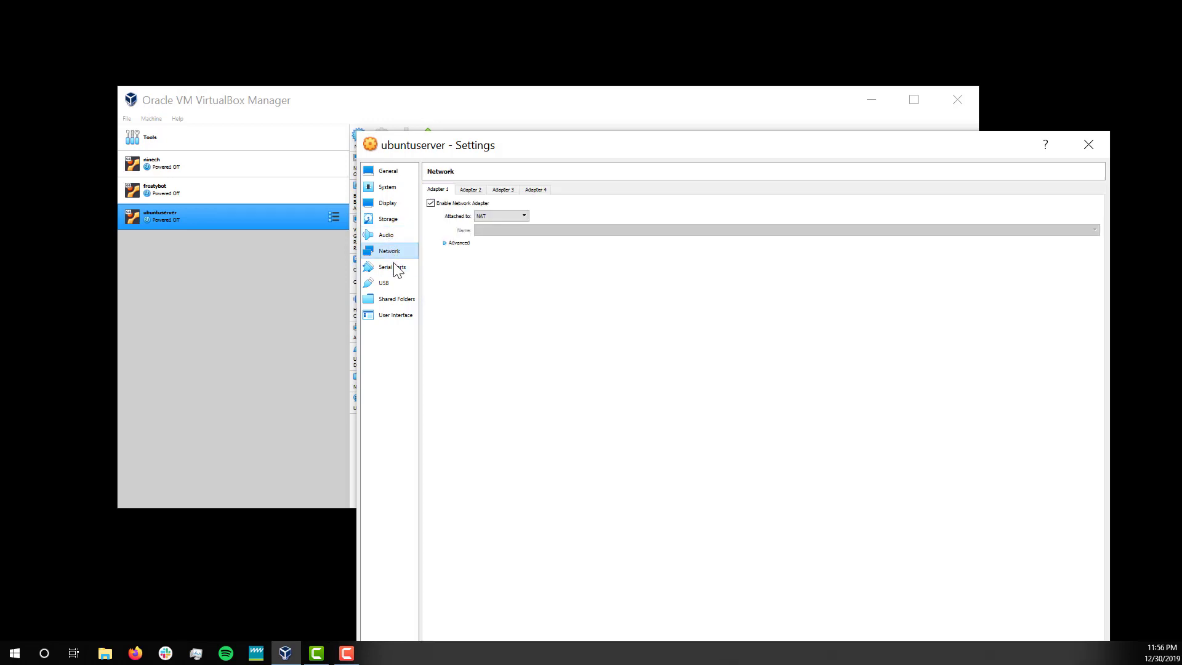
pyautogui.click(389, 220)
pyautogui.click(485, 212)
pyautogui.rightClick(483, 213)
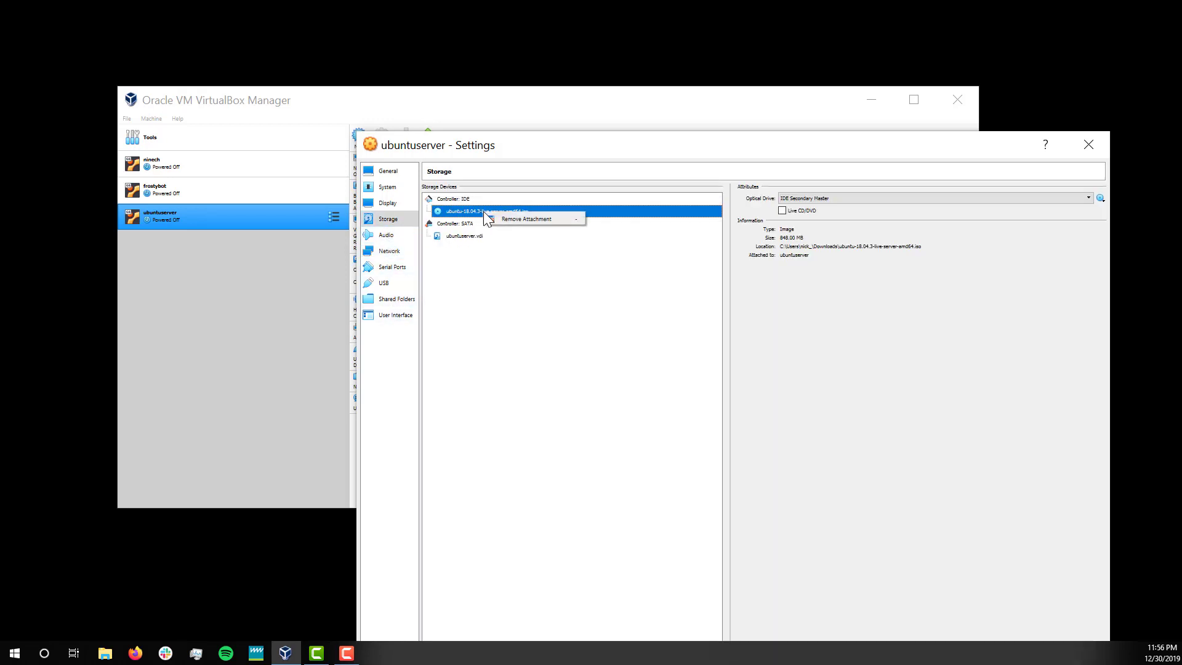
pyautogui.click(453, 214)
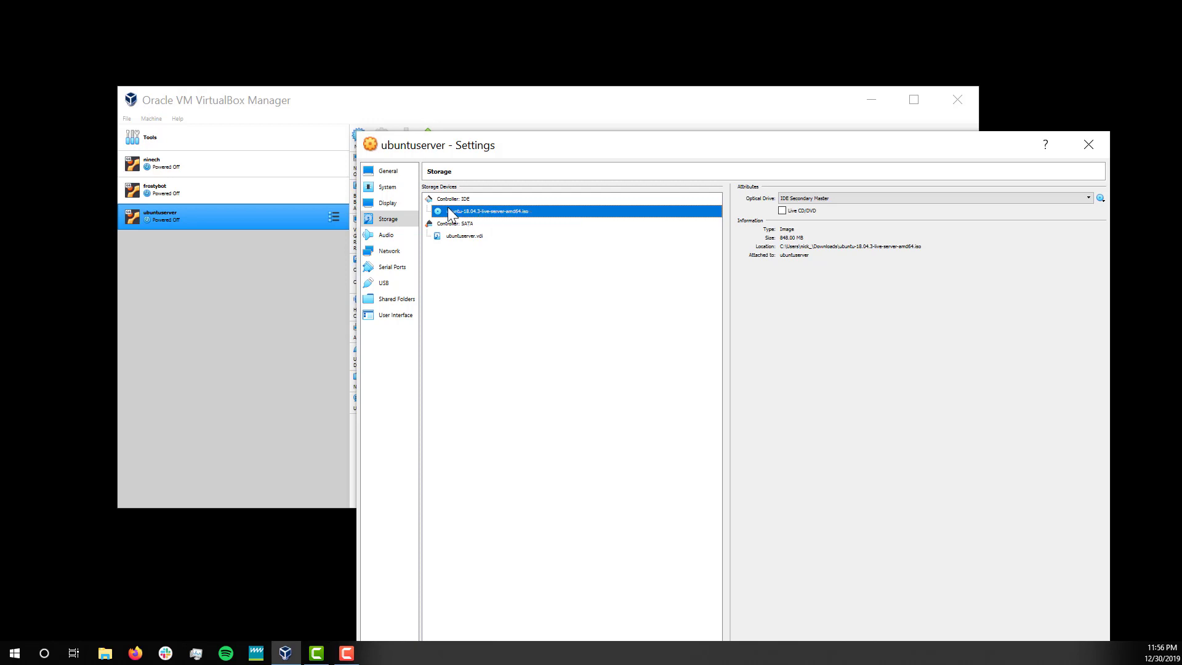
pyautogui.click(799, 211)
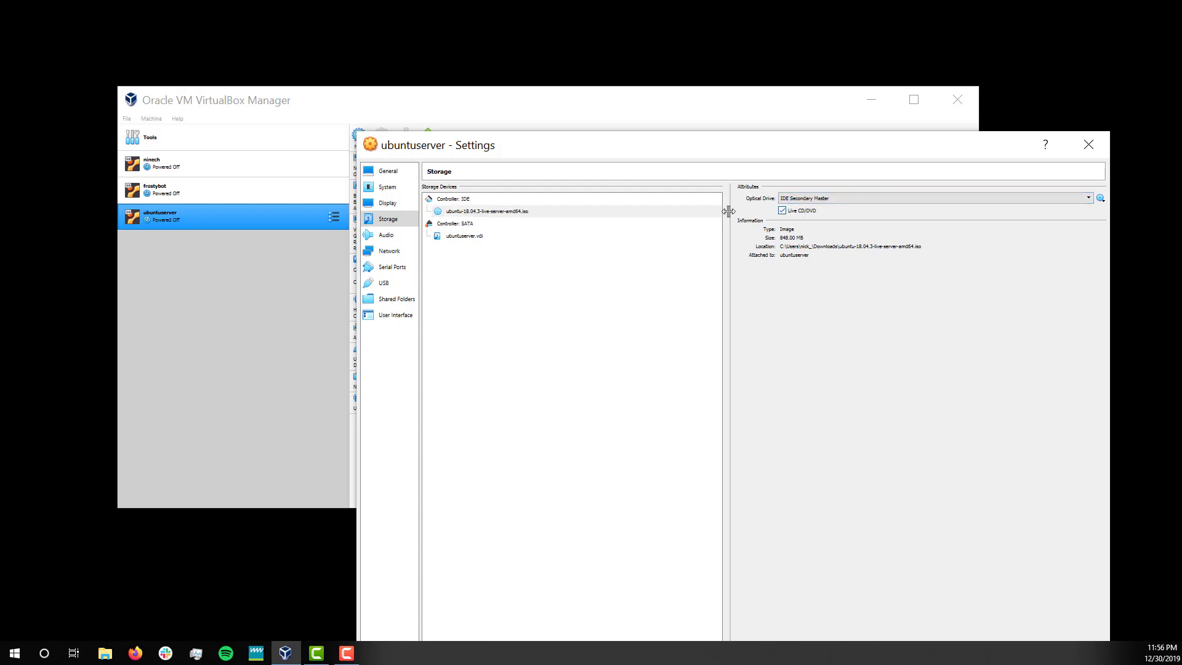
# Attach the network adapter as Bridged Adapter and save the settings
pyautogui.click(378, 251)
pyautogui.click(498, 216)
pyautogui.click(507, 245)
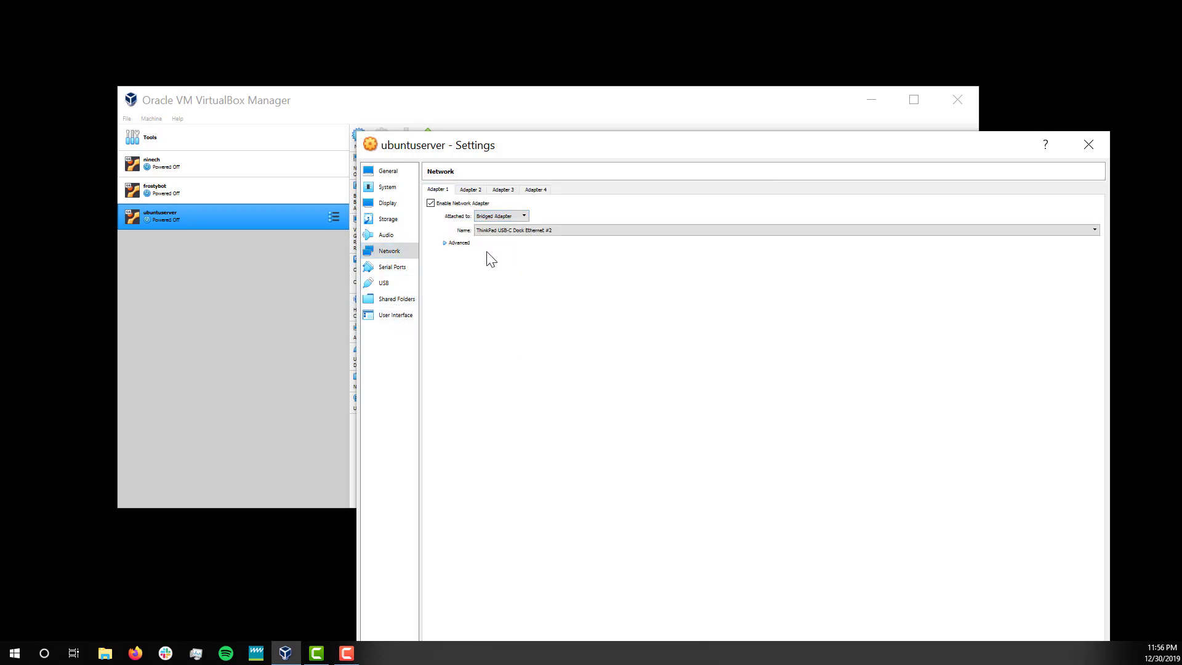
pyautogui.moveTo(501, 151); pyautogui.dragTo(490, 108)
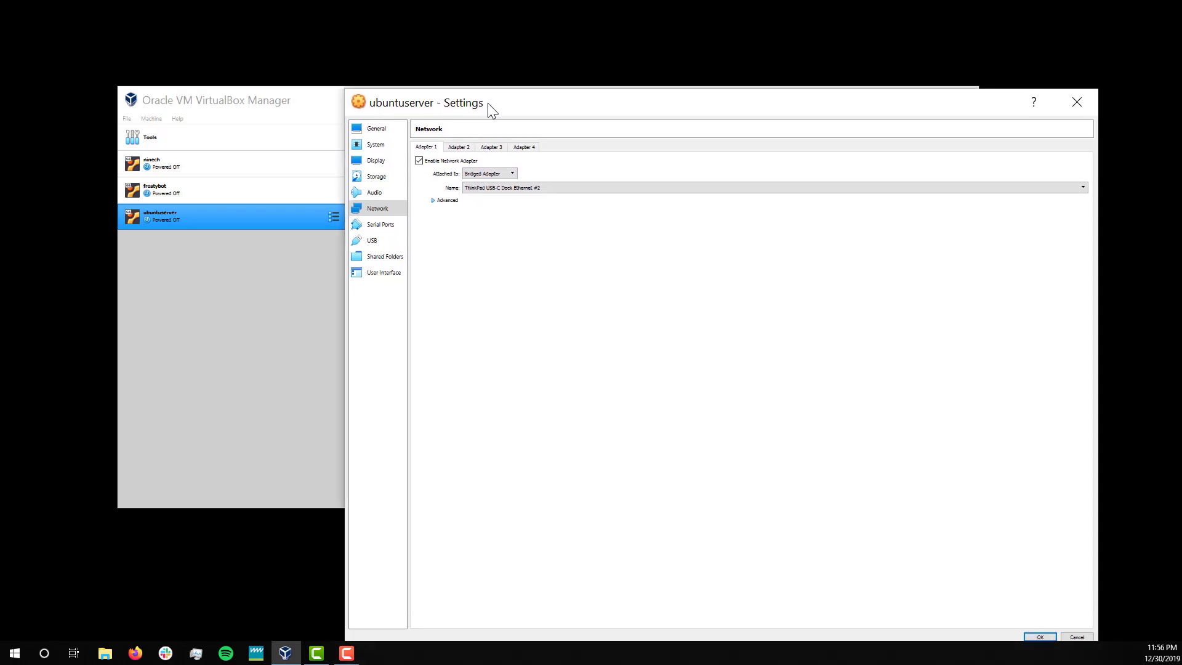
pyautogui.click(1040, 637)
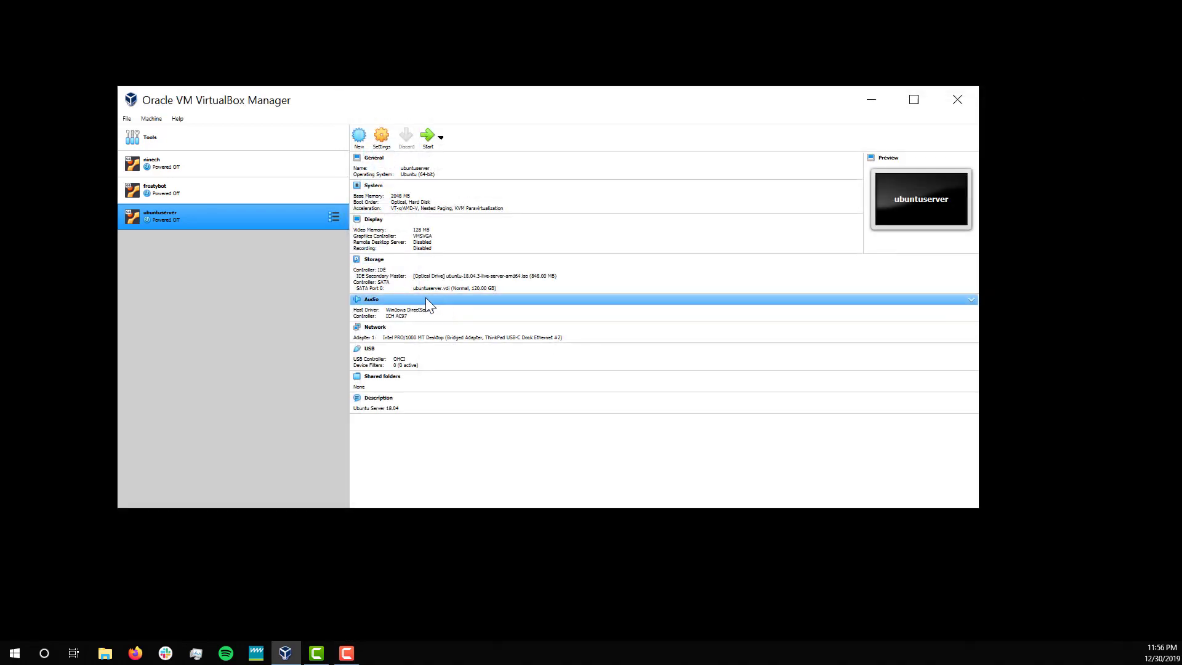
# Boot ubuntuserver from the Ubuntu server ISO, then move its window top-left and enlarge it
pyautogui.click(429, 146)
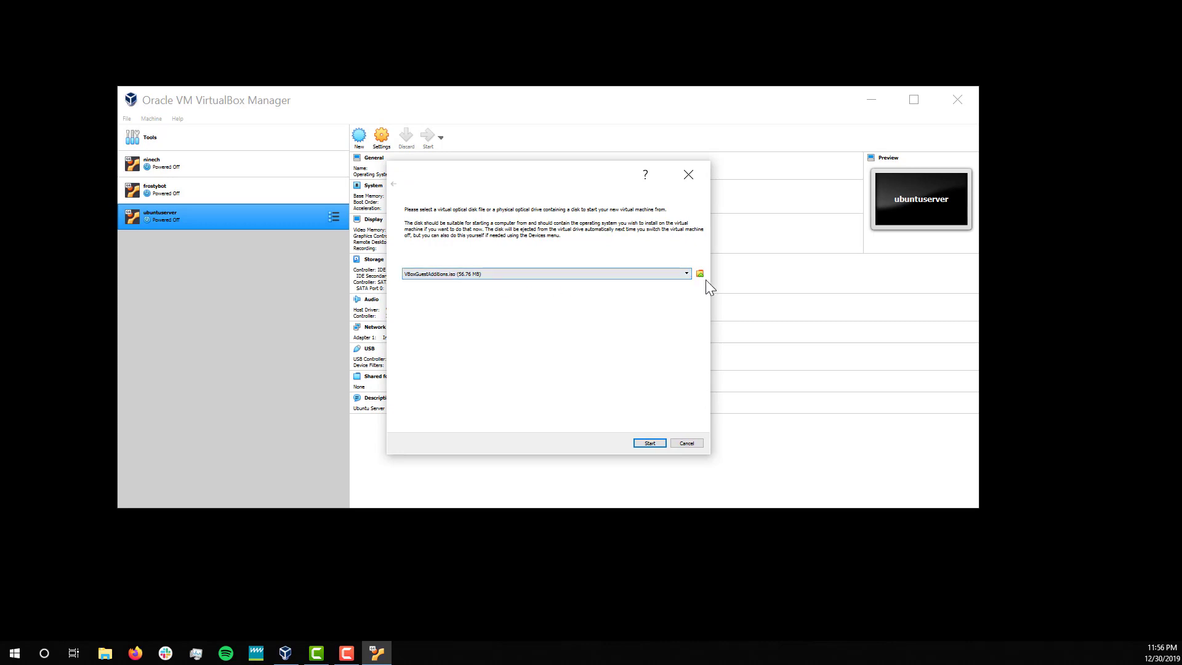
pyautogui.click(686, 273)
pyautogui.click(462, 285)
pyautogui.click(649, 443)
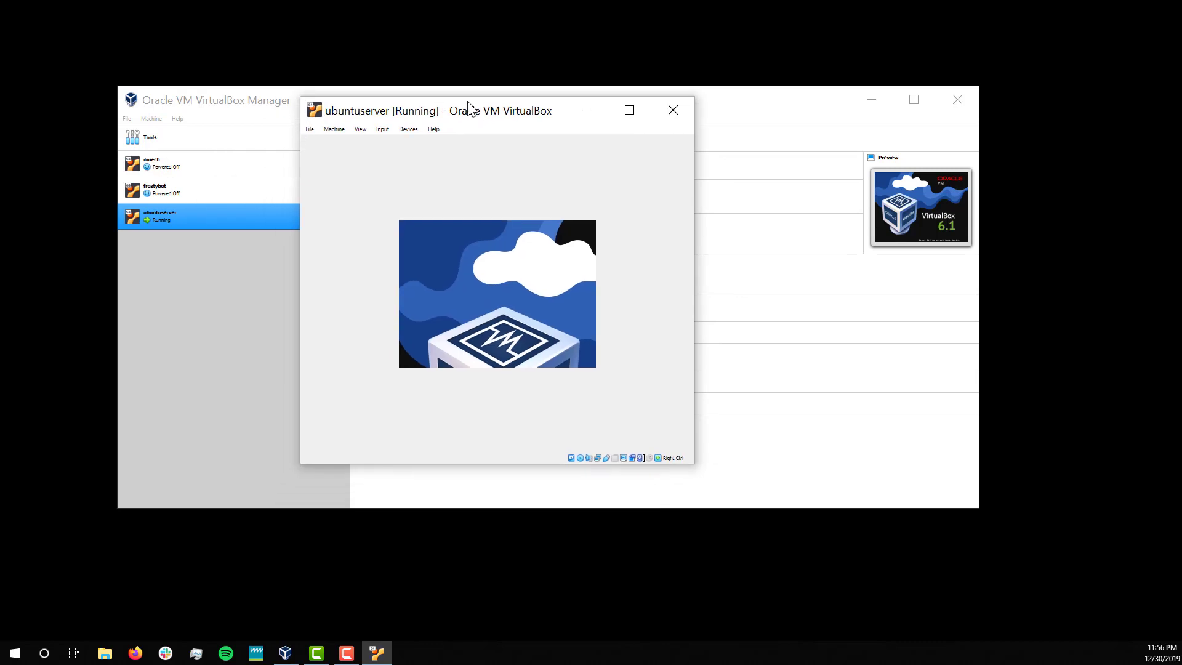
pyautogui.moveTo(468, 108); pyautogui.dragTo(168, 16)
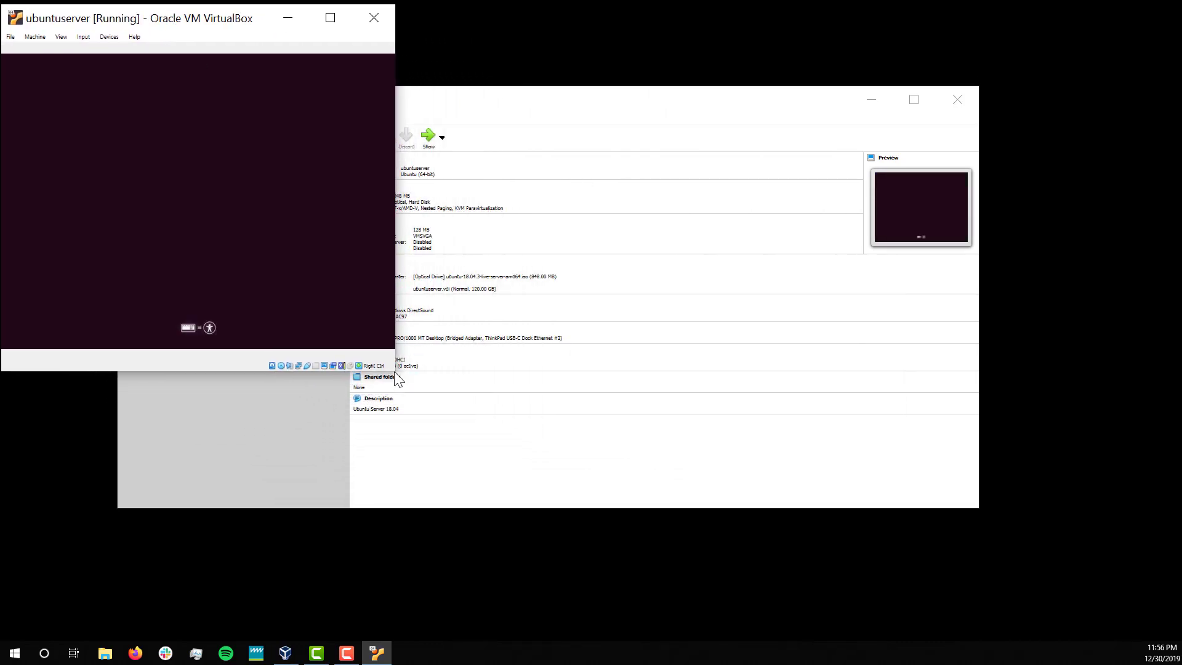
pyautogui.moveTo(395, 372); pyautogui.dragTo(1174, 602)
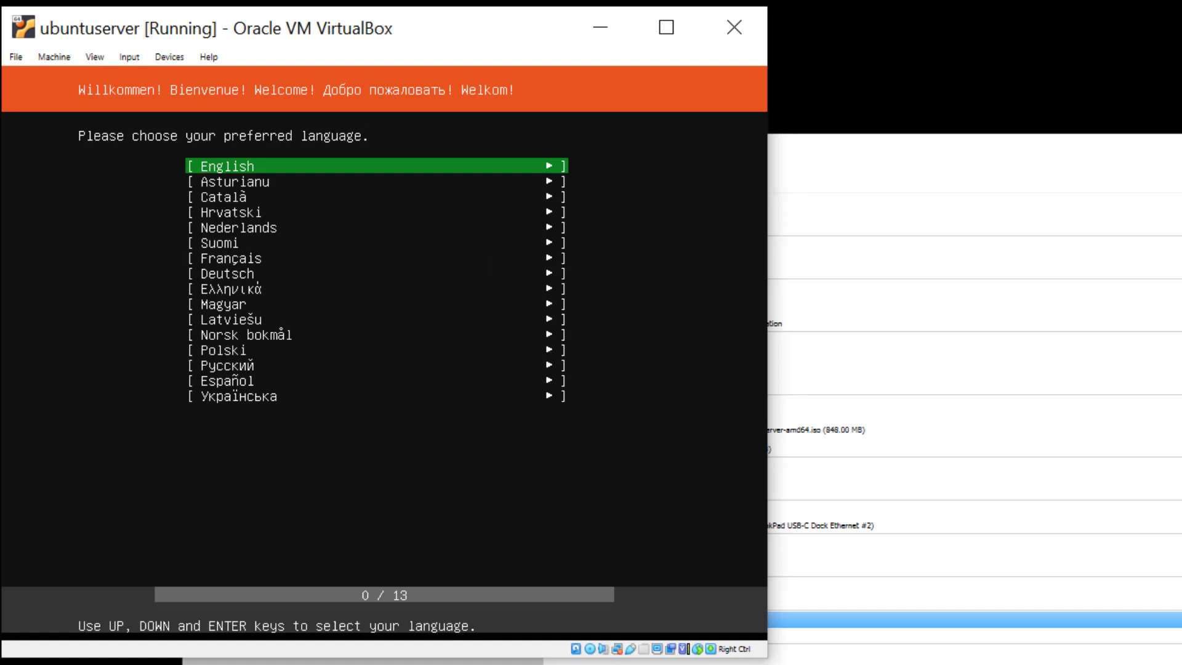
# Accept English language, English (US) keyboard, detected network settings and no proxy
pyautogui.press('Down')
pyautogui.press('Up')
pyautogui.press('Return')
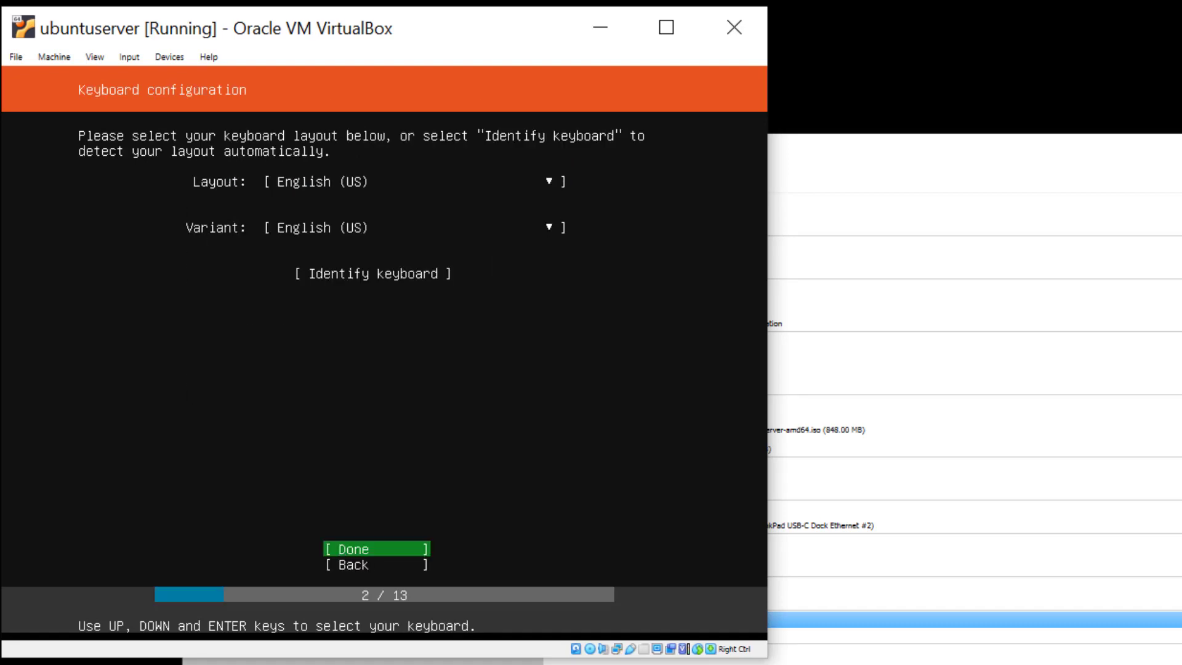
pyautogui.press('Down')
pyautogui.press('Up')
pyautogui.press('Return')
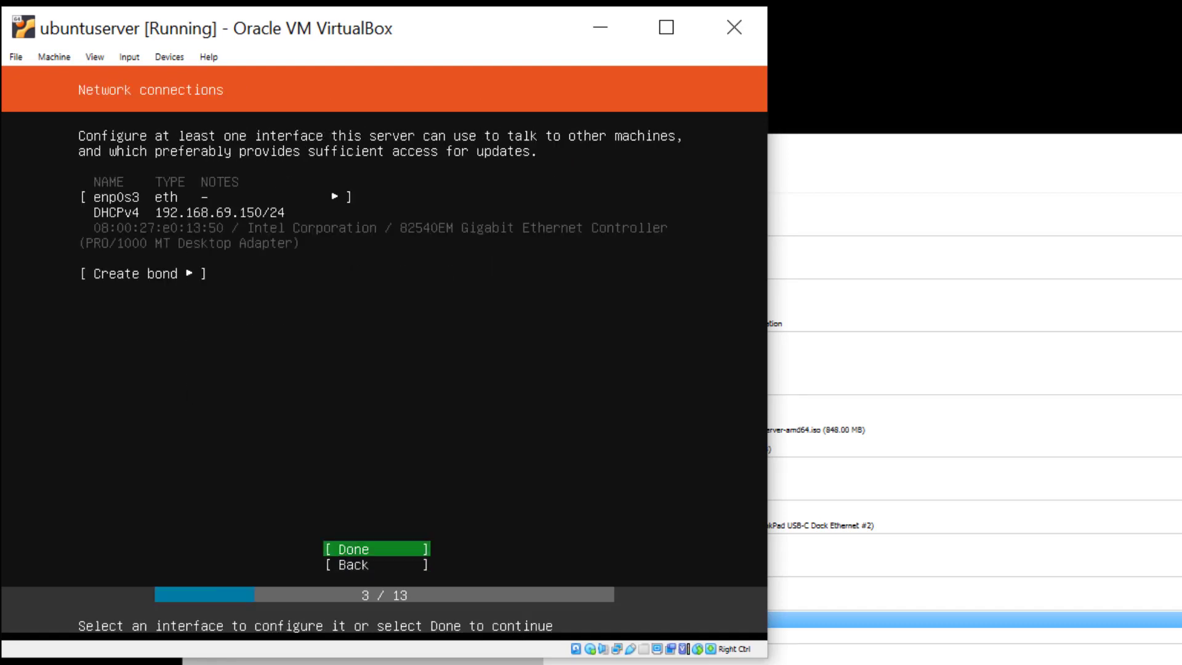
pyautogui.press('Down')
pyautogui.press('Up')
pyautogui.press('Return')
pyautogui.press('Return')
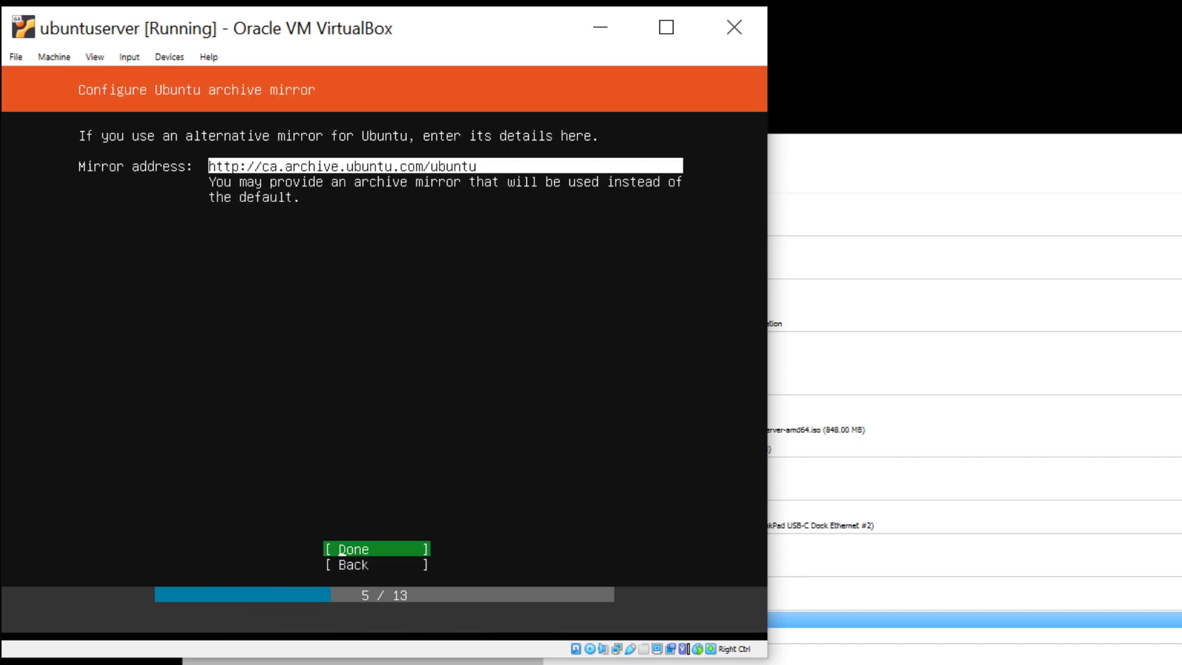
pyautogui.press('Return')
# Accept guided partitioning of the disk and confirm formatting to begin installation
pyautogui.press('Return')
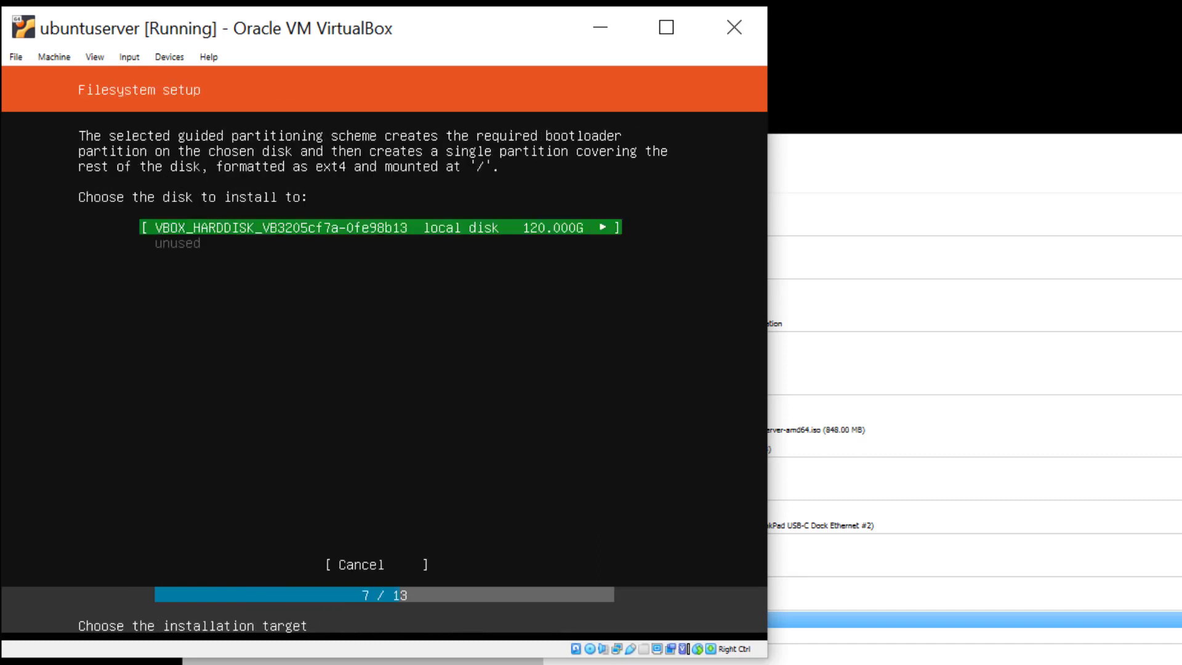
pyautogui.press('Return')
pyautogui.press('Return')
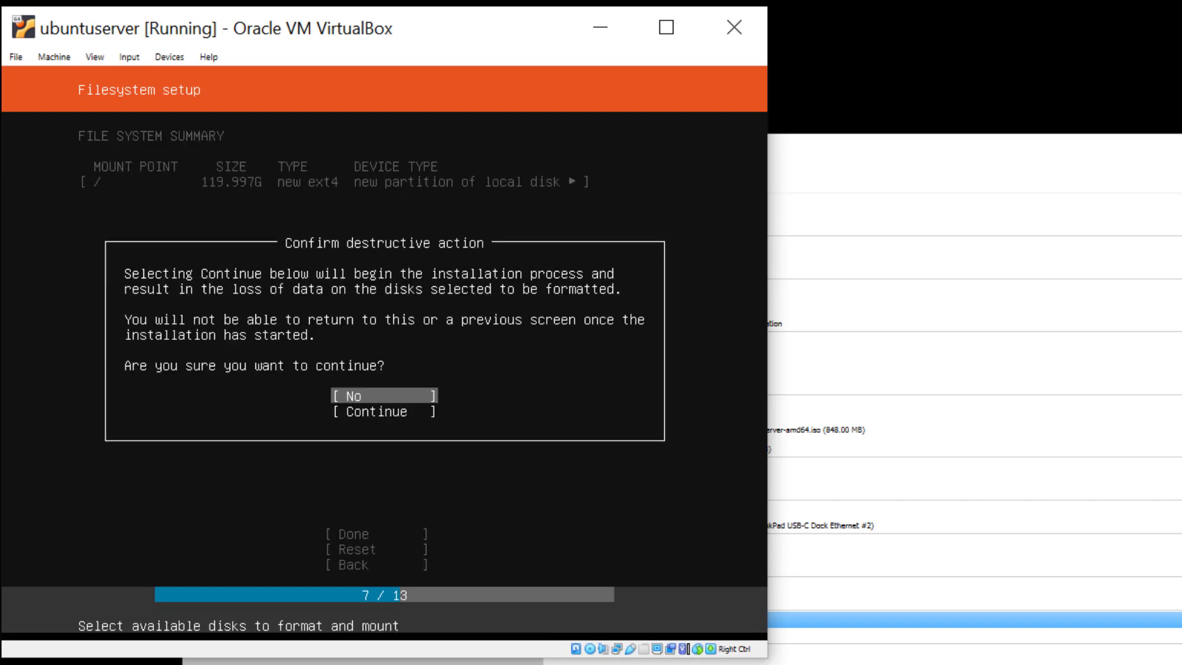
pyautogui.press('Down')
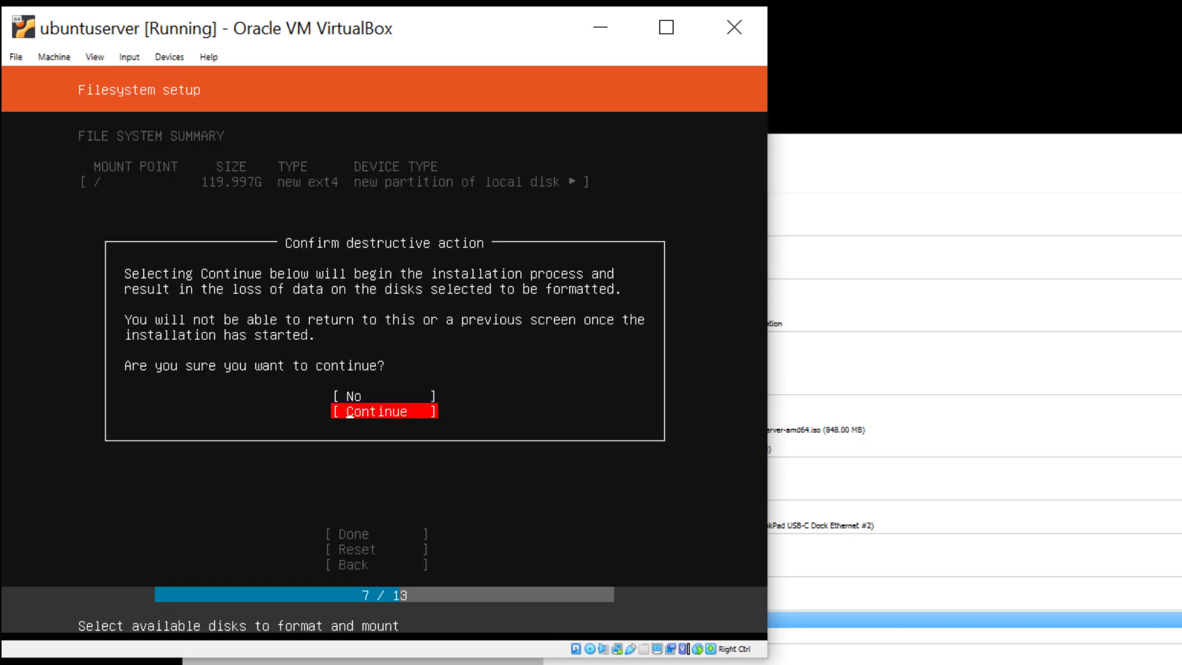
pyautogui.press('Return')
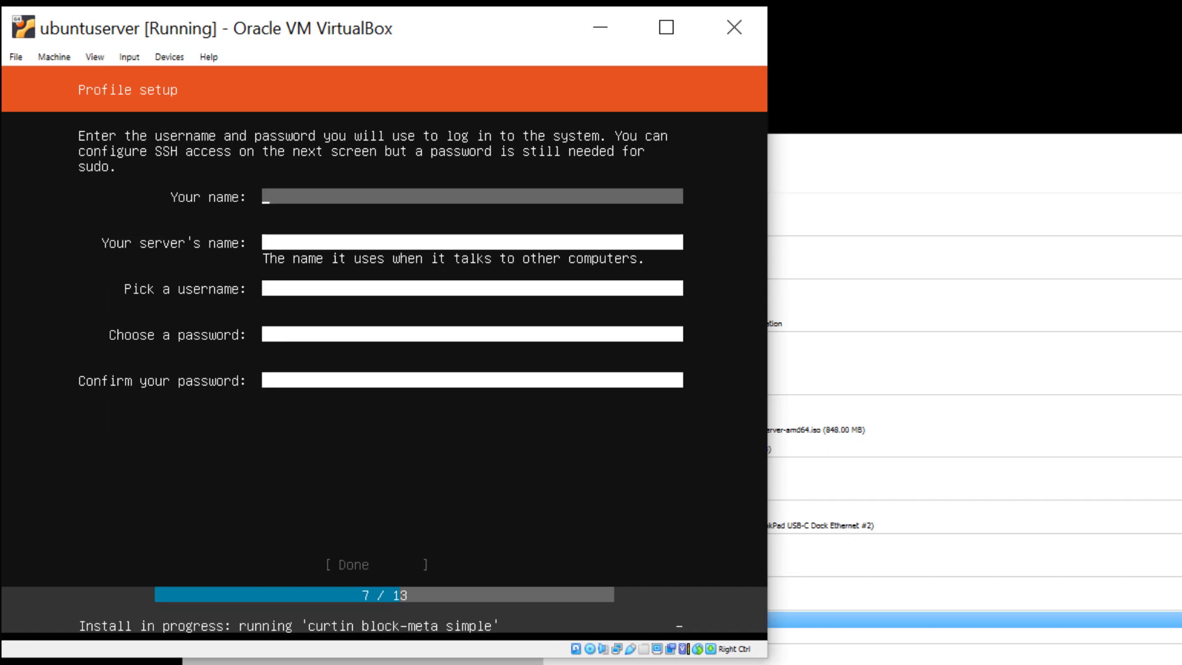
# Enter the user's full name in the profile setup, correcting a typo
pyautogui.write('Nichoals')
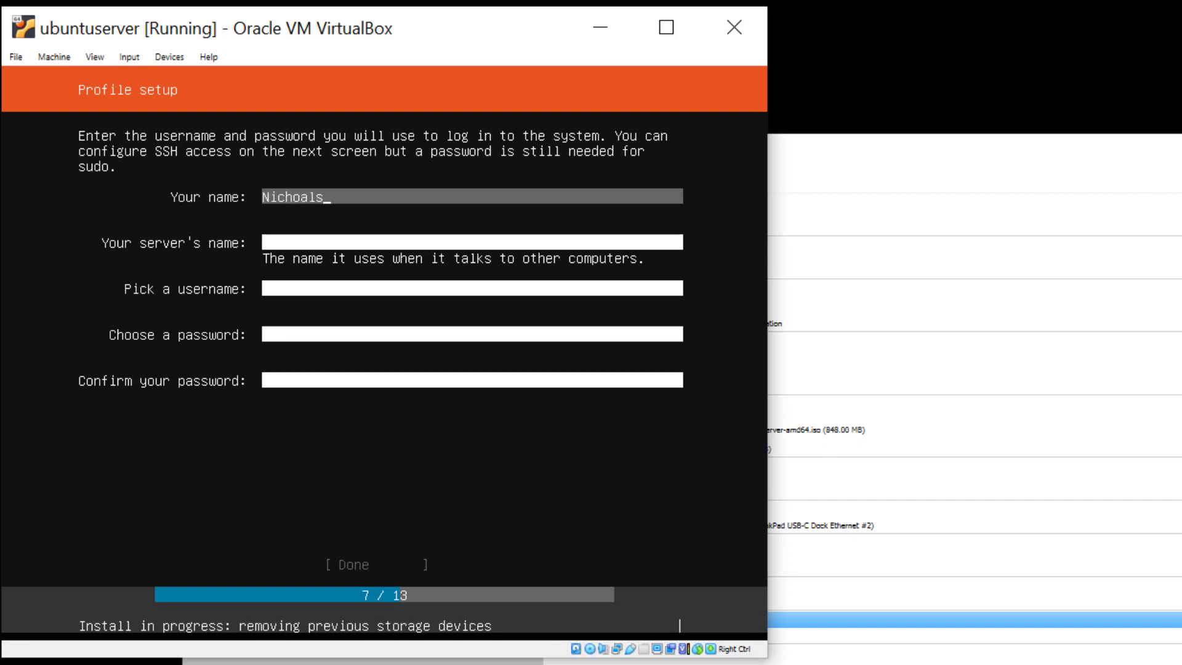
pyautogui.press(',')
pyautogui.press('BackSpace')
pyautogui.press('BackSpace')
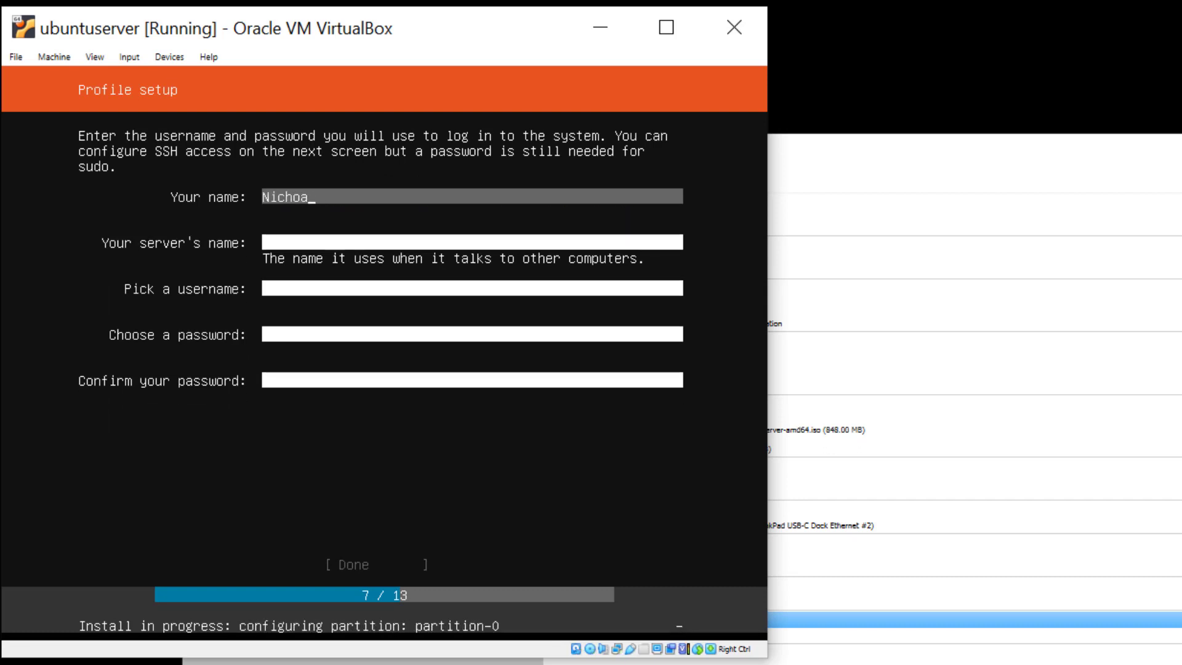
pyautogui.press('BackSpace')
pyautogui.write('las Yeoman')
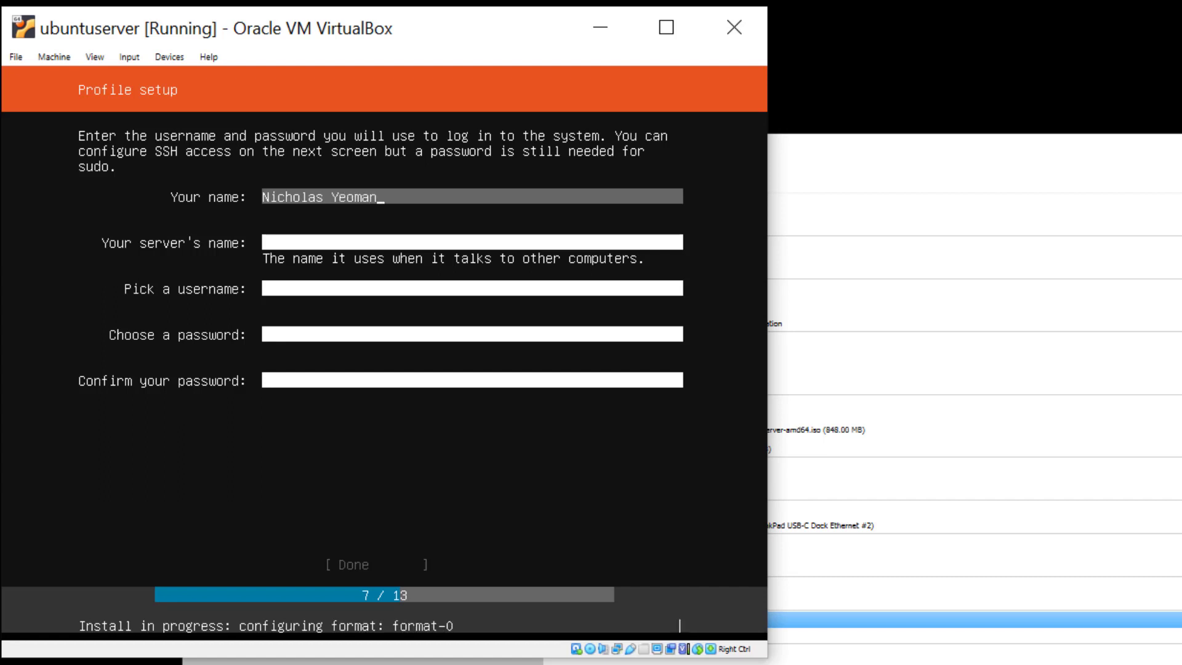
pyautogui.press('Tab')
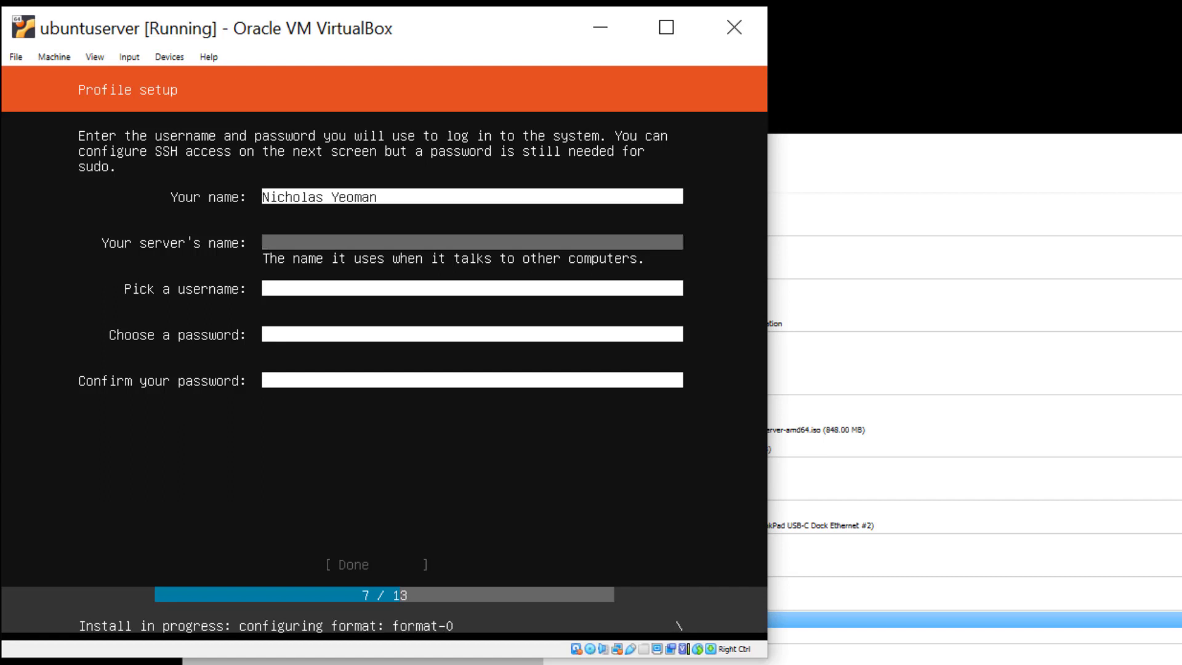
# Set server name ubuntuserver, a username and a confirmed password, then submit the profile
pyautogui.write('ubuntuserver')
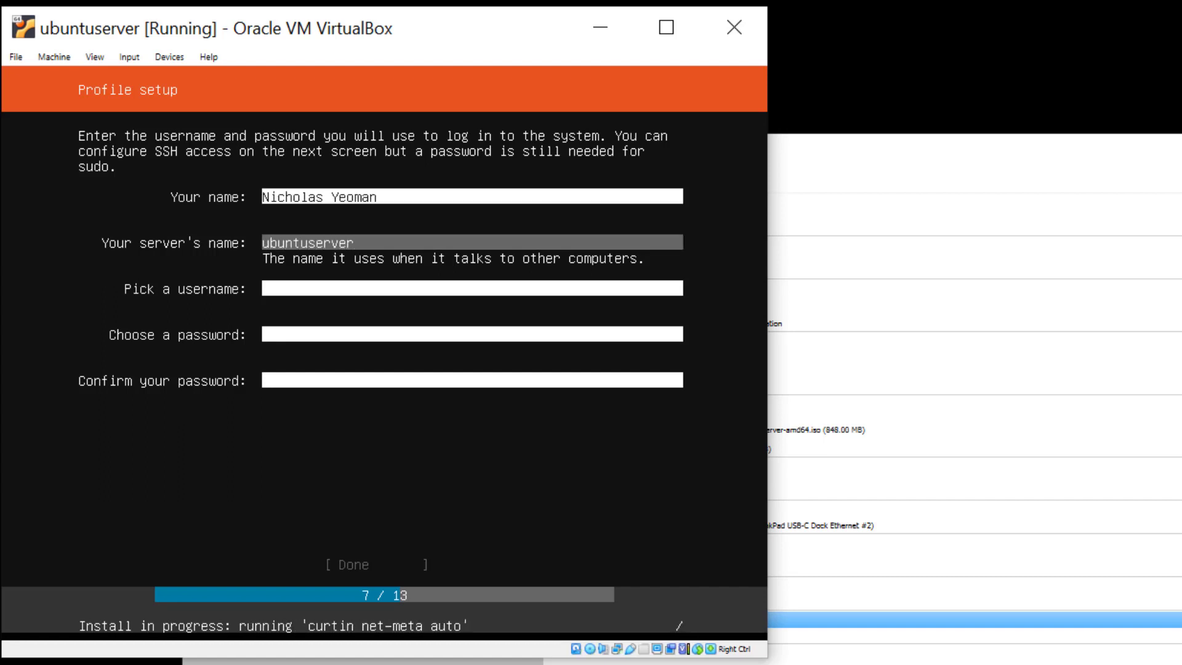
pyautogui.press('Tab')
pyautogui.write('nick')
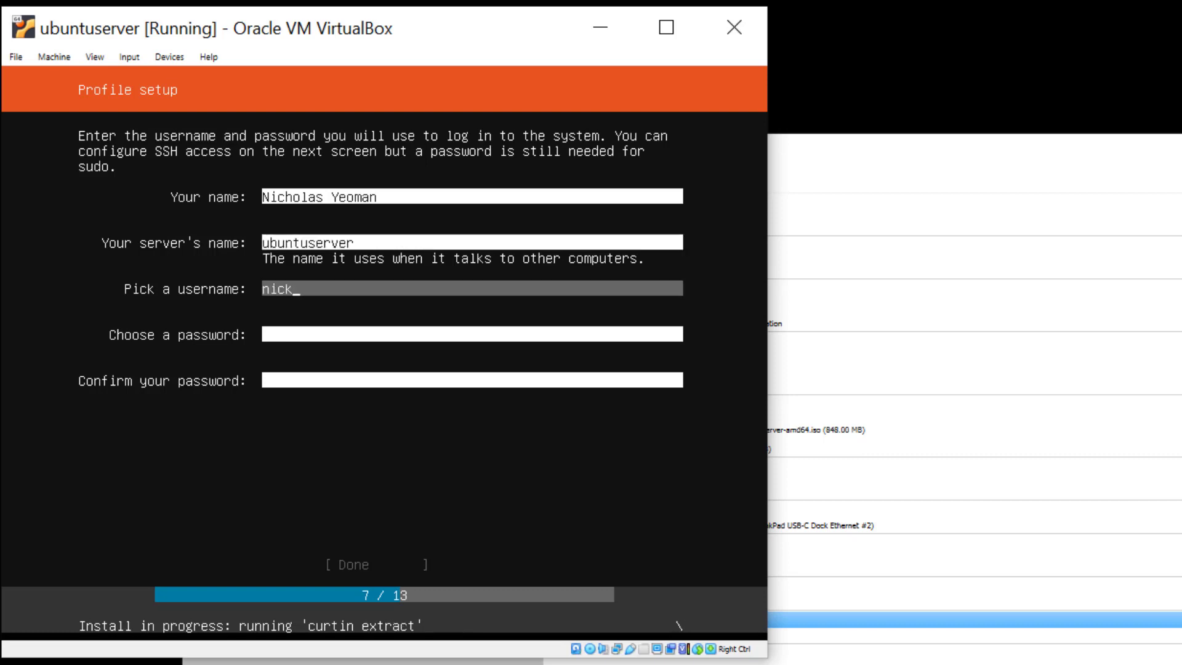
pyautogui.press('Tab')
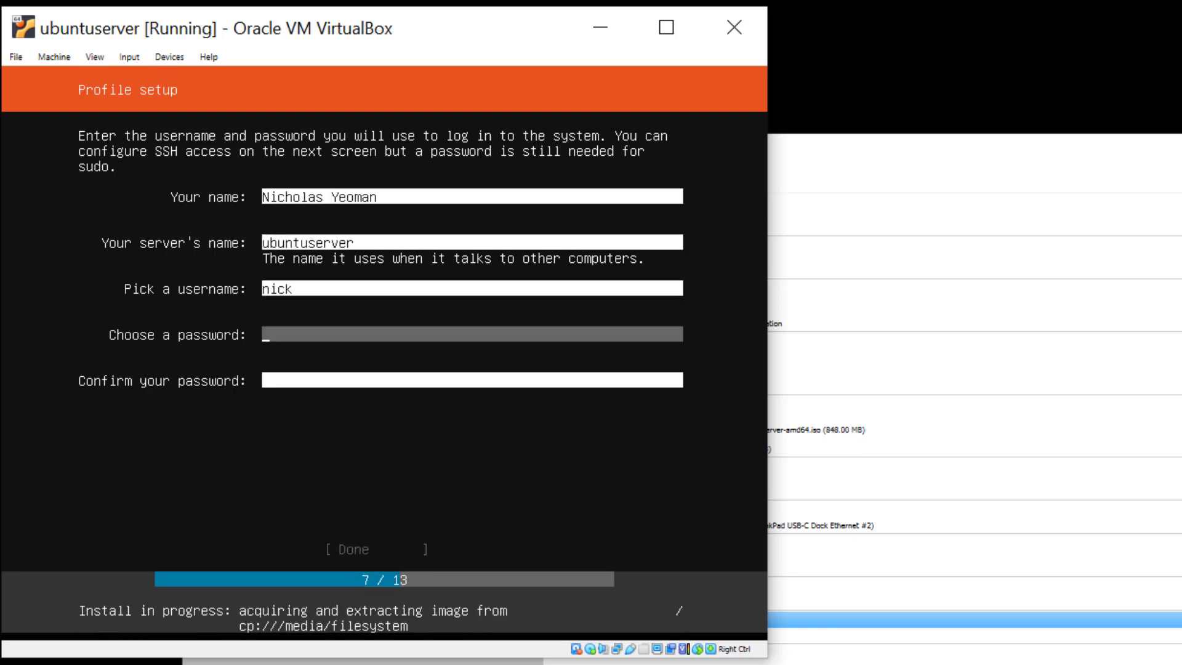
pyautogui.write('p')
pyautogui.write('***')
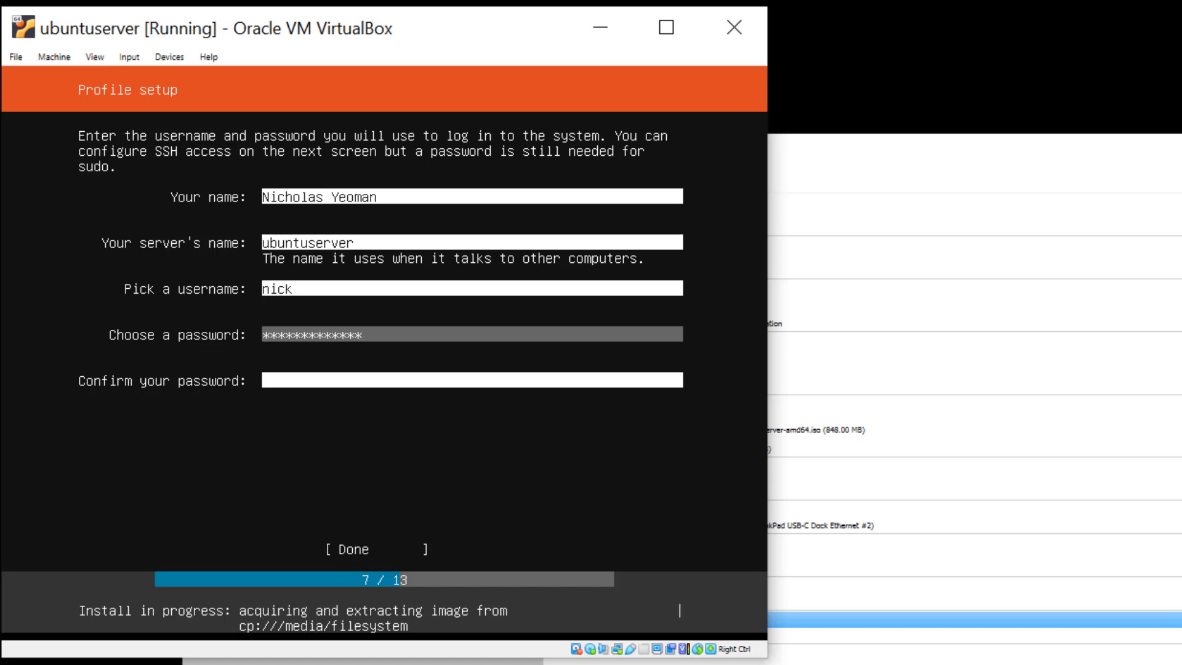
pyautogui.press('Tab')
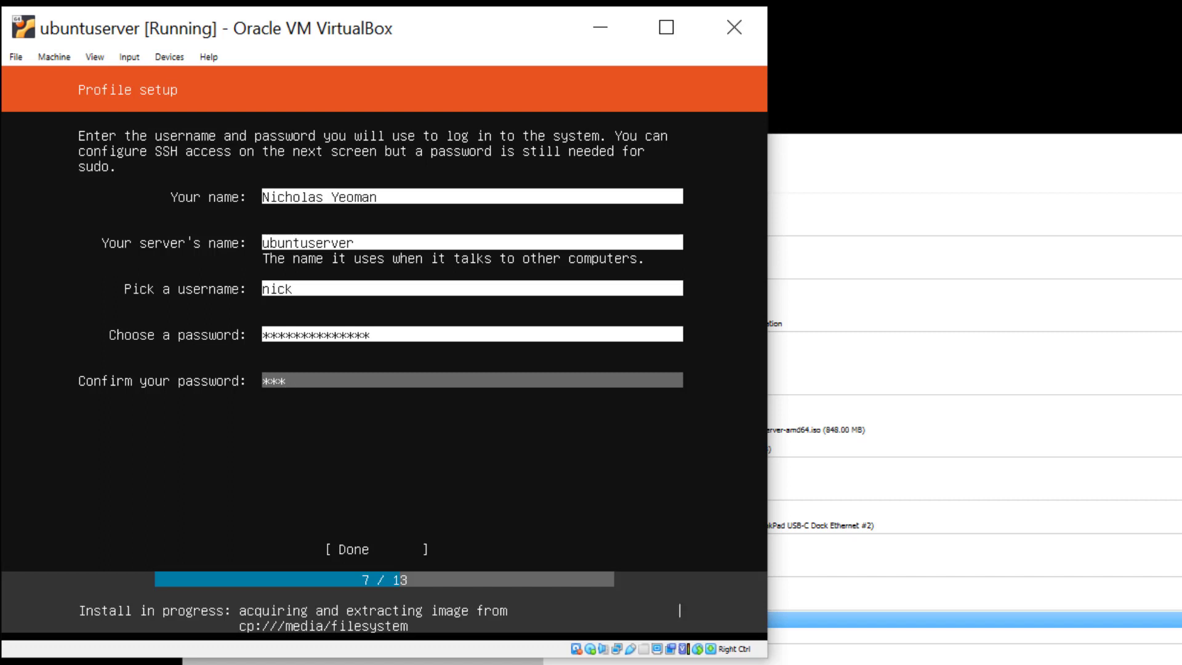
pyautogui.write('**************')
pyautogui.press('Tab')
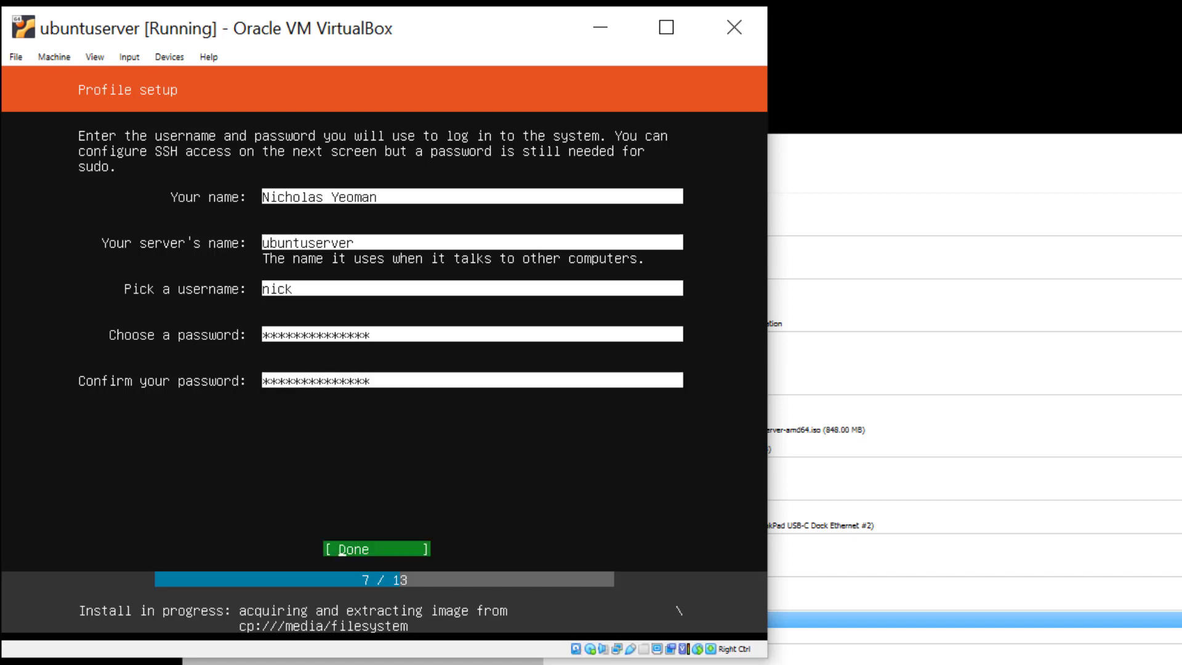
pyautogui.press('Return')
# Enable Install OpenSSH server and skip the featured server snaps
pyautogui.press('space')
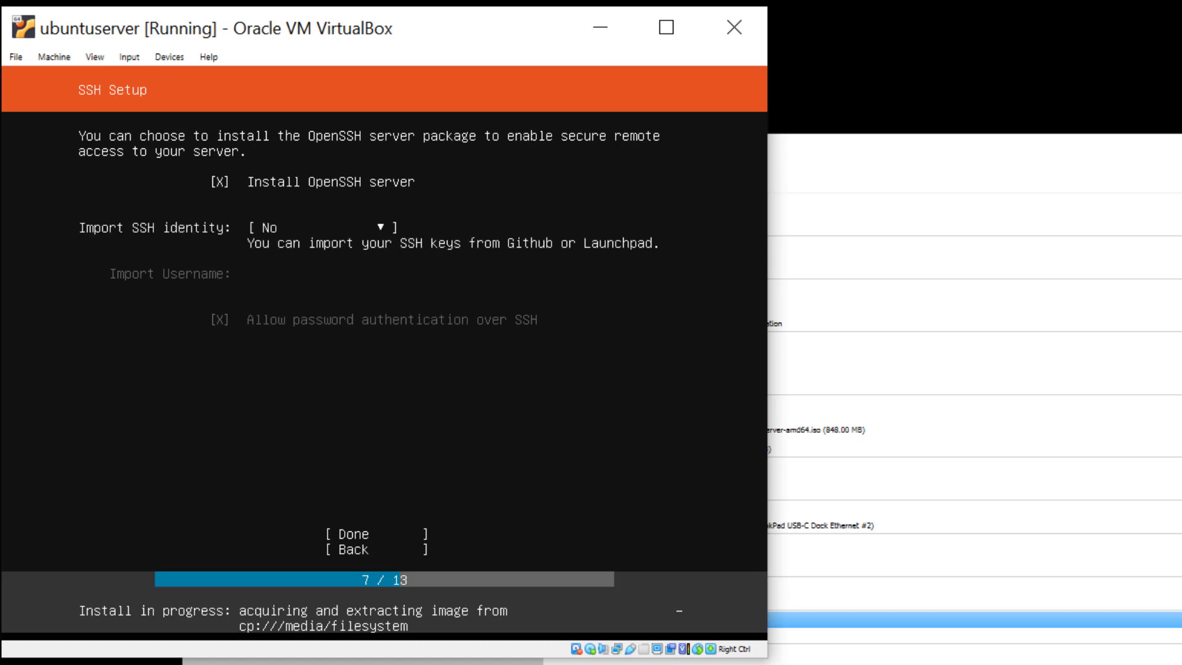
pyautogui.press('Tab')
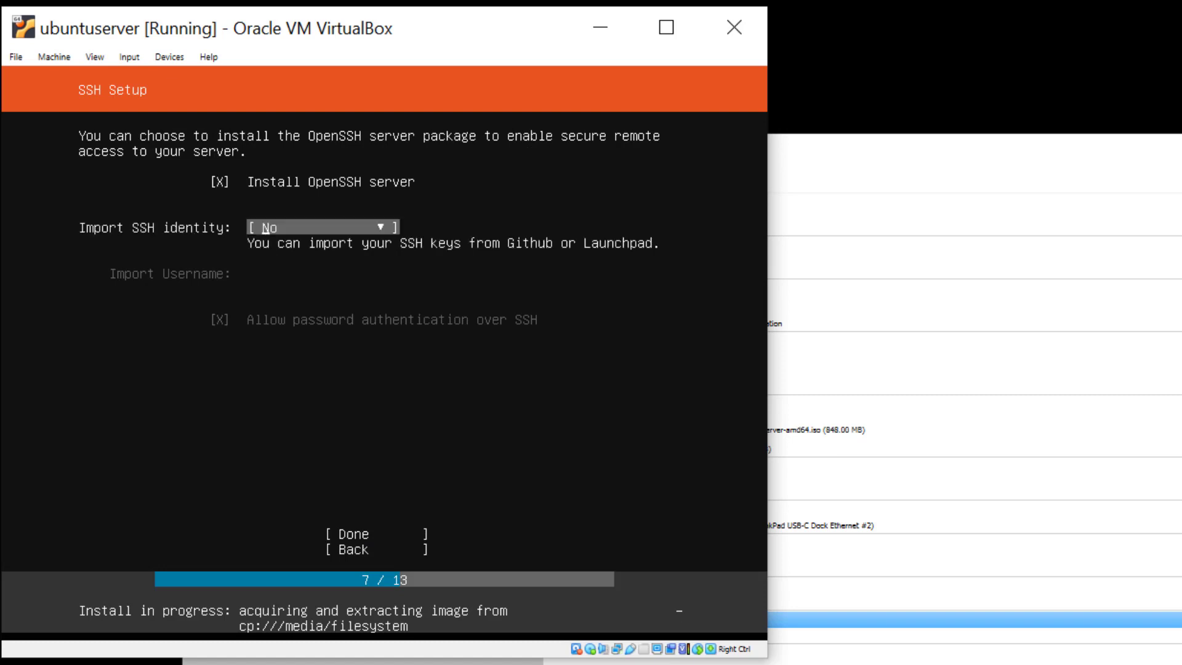
pyautogui.press('Tab')
pyautogui.press('Return')
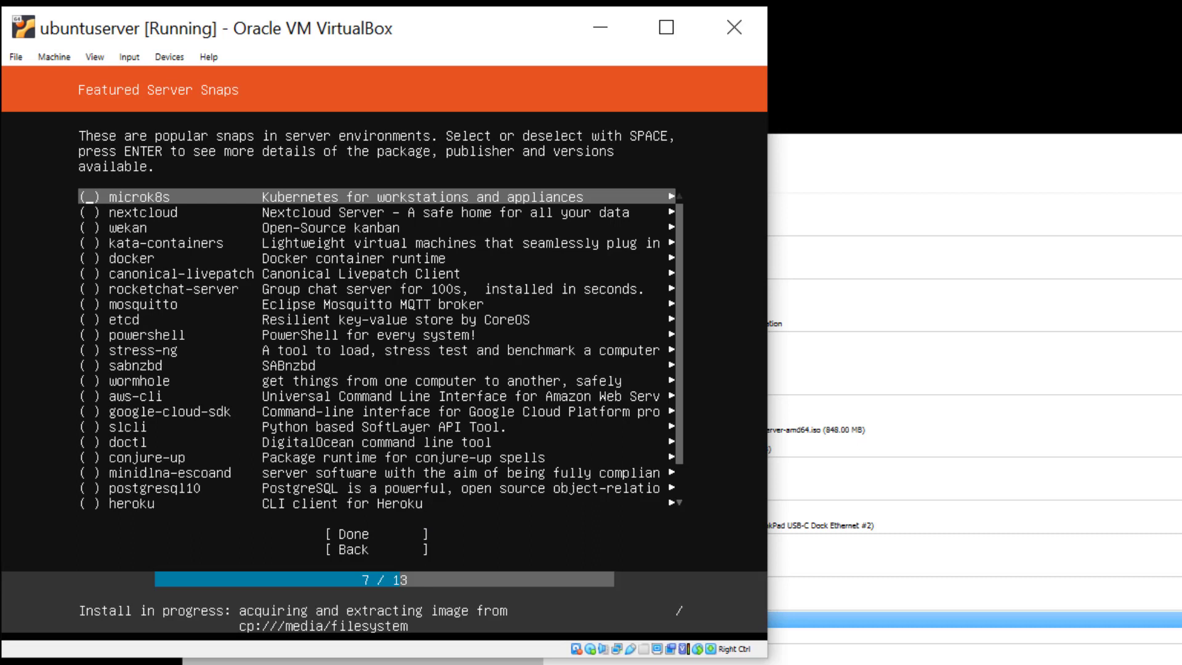
pyautogui.press('Tab')
pyautogui.press('Return')
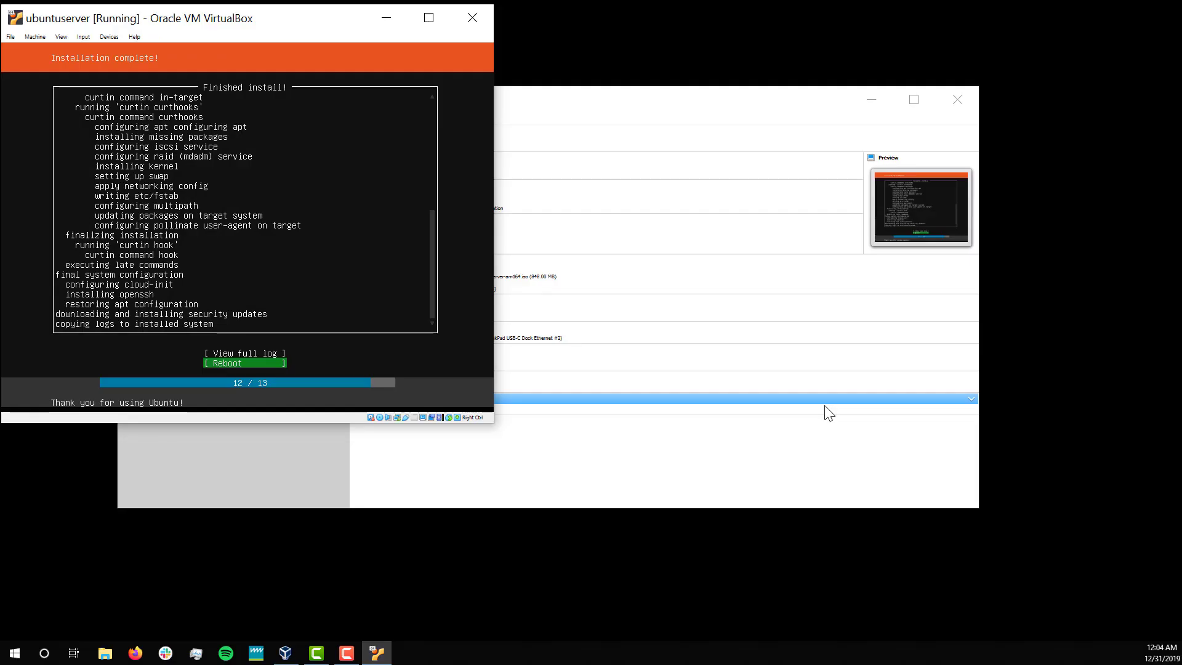
# Reboot without updating and log in at the console with the new username
pyautogui.press('Return')
pyautogui.press('Return')
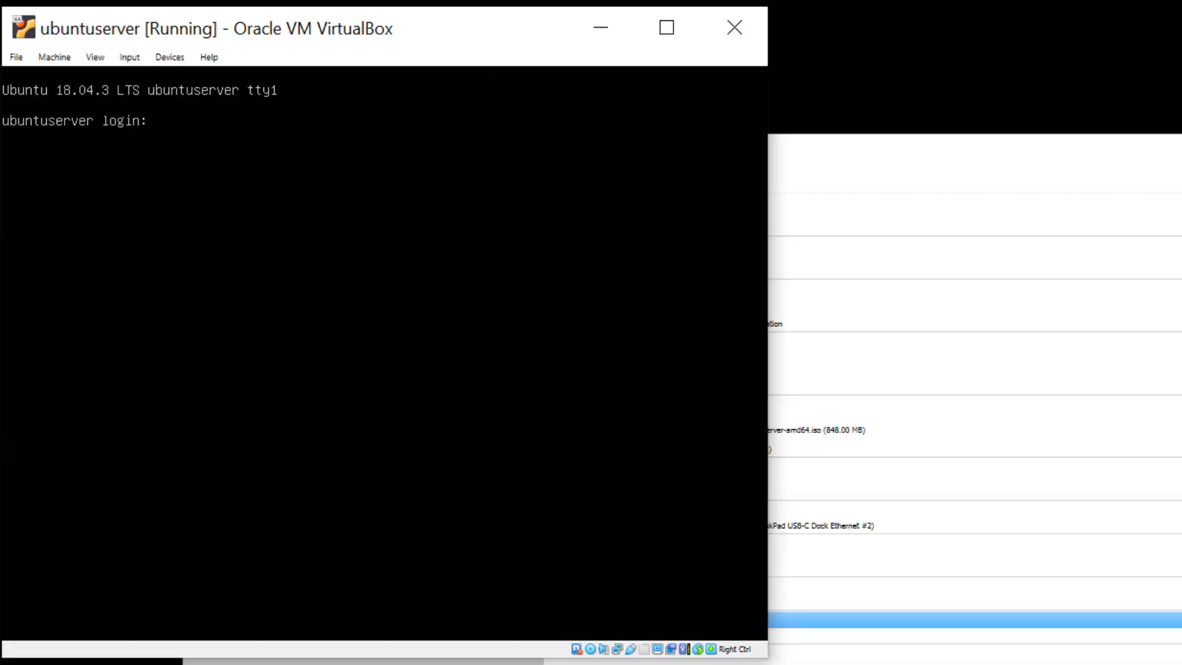
pyautogui.write('nick')
pyautogui.press('Return')
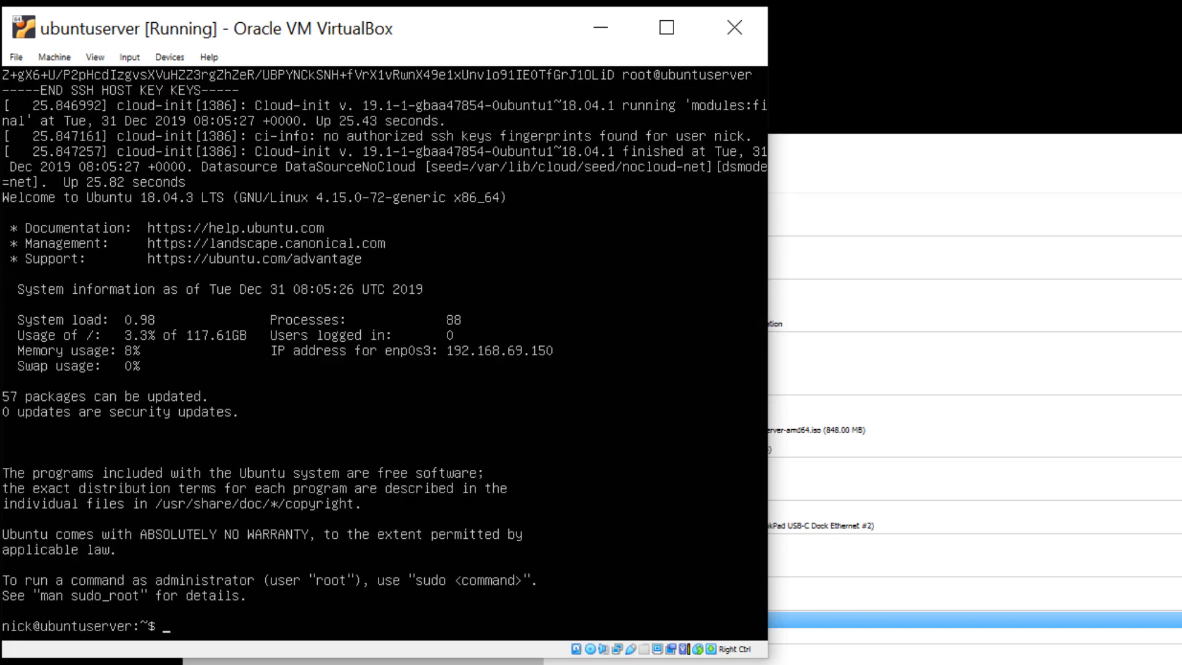
# Become root with sudo su, entering the user's password
pyautogui.write('apt update')
pyautogui.press('BackSpace')
pyautogui.press('BackSpace')
pyautogui.press('BackSpace')
pyautogui.press('BackSpace')
pyautogui.press('BackSpace')
pyautogui.press('BackSpace')
pyautogui.press('BackSpace')
pyautogui.press('BackSpace')
pyautogui.press('BackSpace')
pyautogui.press('BackSpace')
pyautogui.write('sudo su')
pyautogui.press('Return')
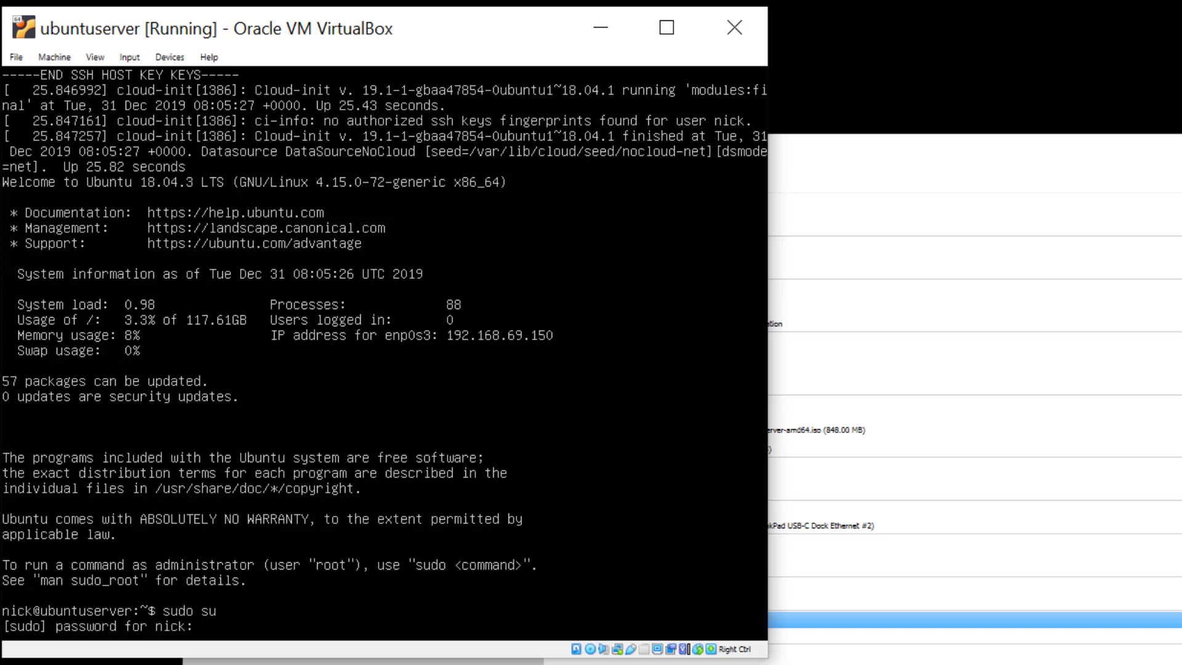
pyautogui.press('Return')
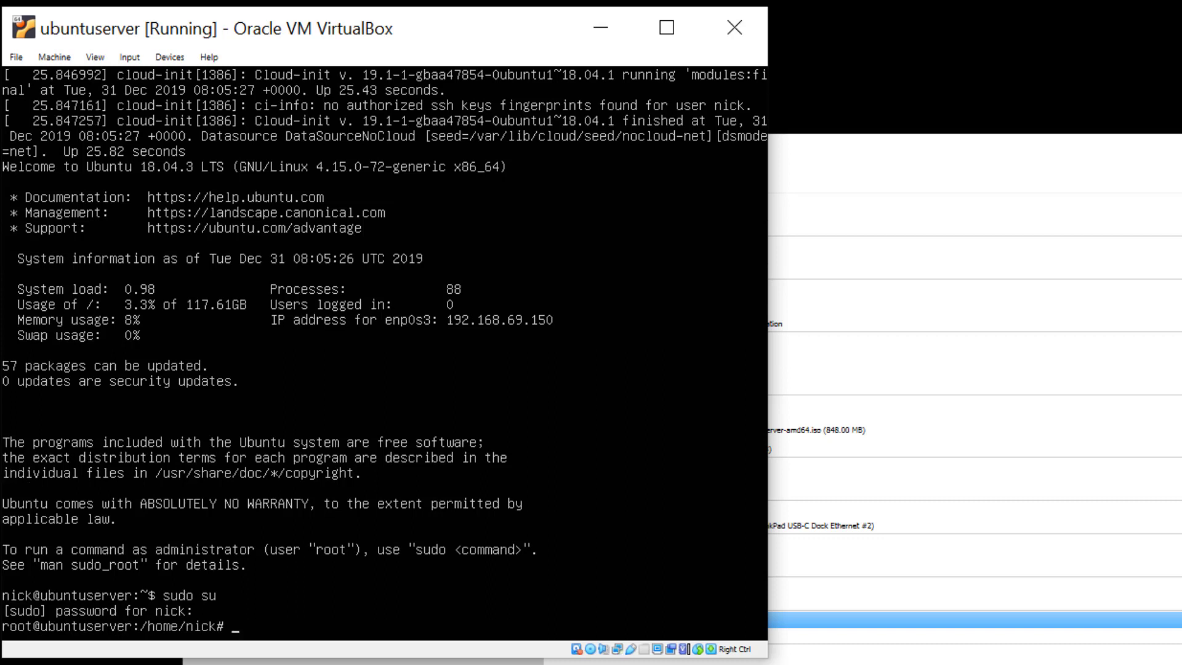
# Run apt update, then apt upgrade to upgrade the 57 outdated packages
pyautogui.write('apt update')
pyautogui.press('Return')
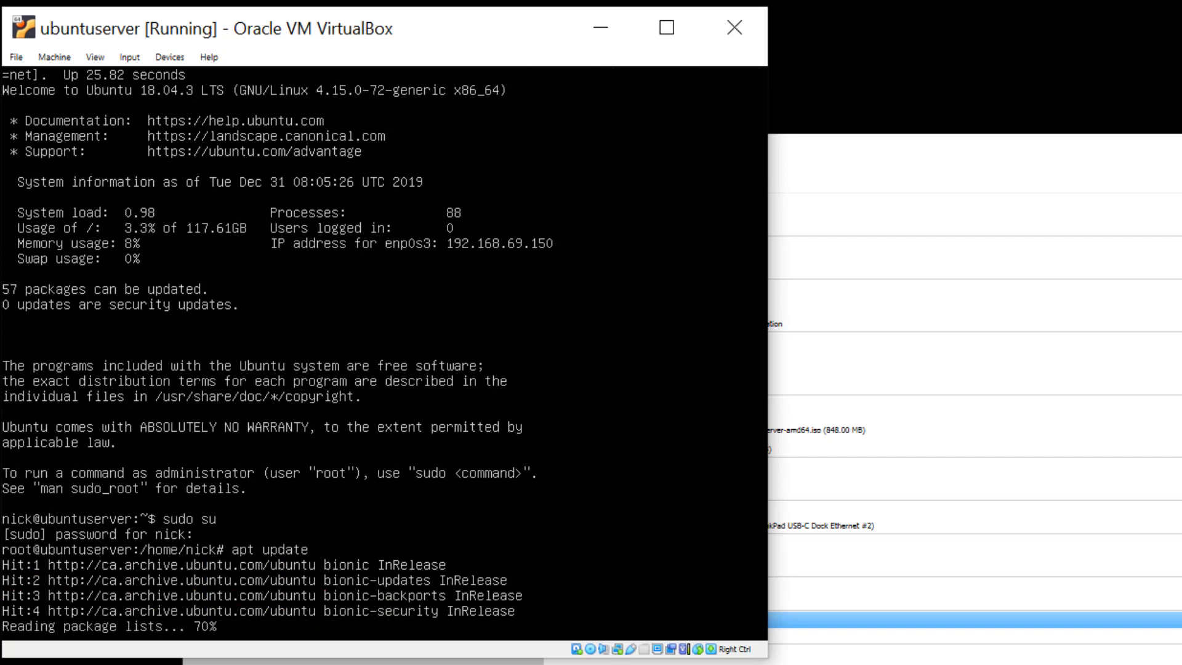
pyautogui.write('apt upgrade')
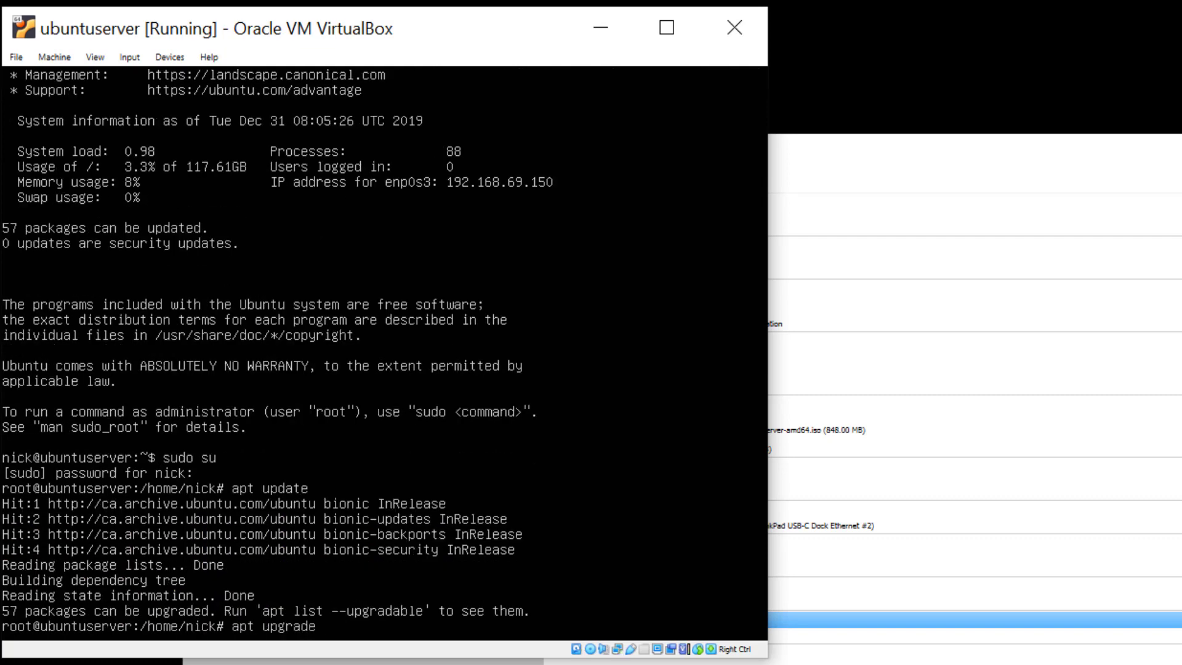
pyautogui.press('Return')
pyautogui.press('Return')
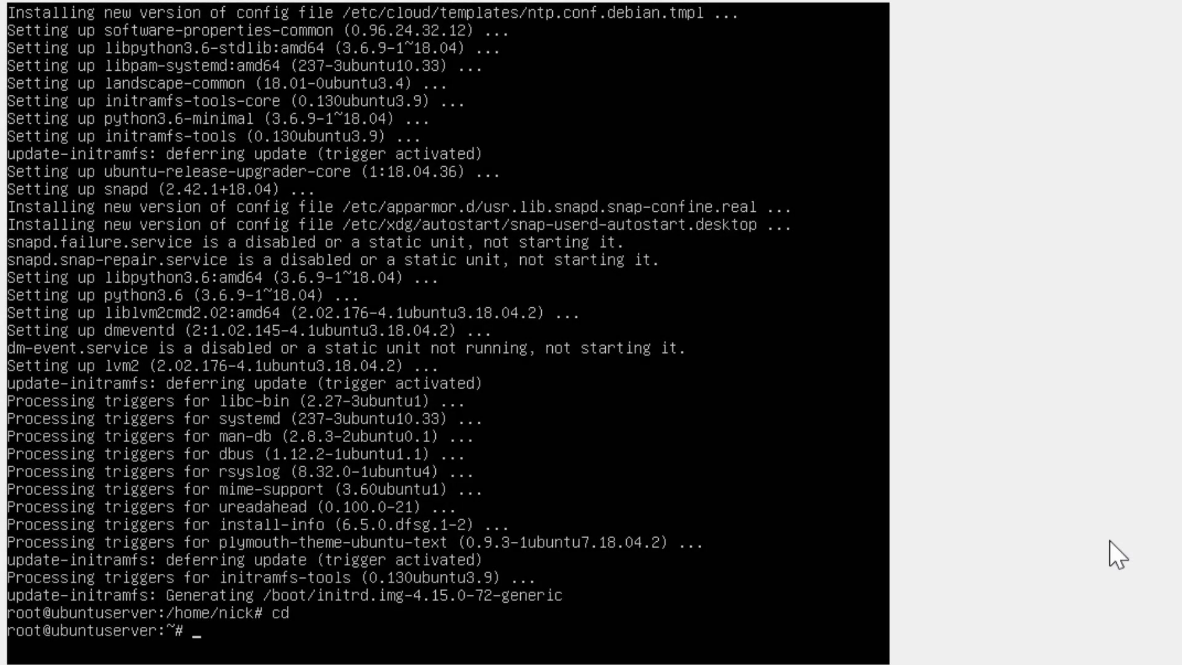
# Check the current user and working directory with whoami and pwd
pyautogui.write('whoma')
pyautogui.write('i')
pyautogui.press('Return')
pyautogui.write('pwd')
pyautogui.press('Return')
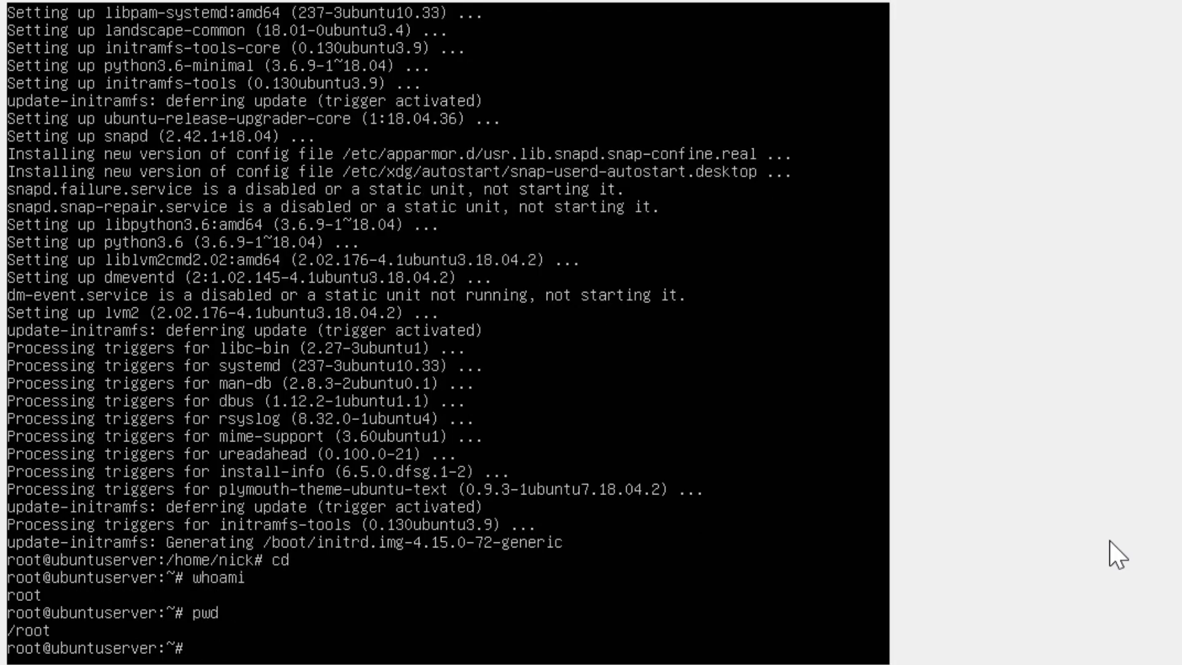
# Change the root password with passwd, entering the new password twice
pyautogui.write('passwd')
pyautogui.press('Return')
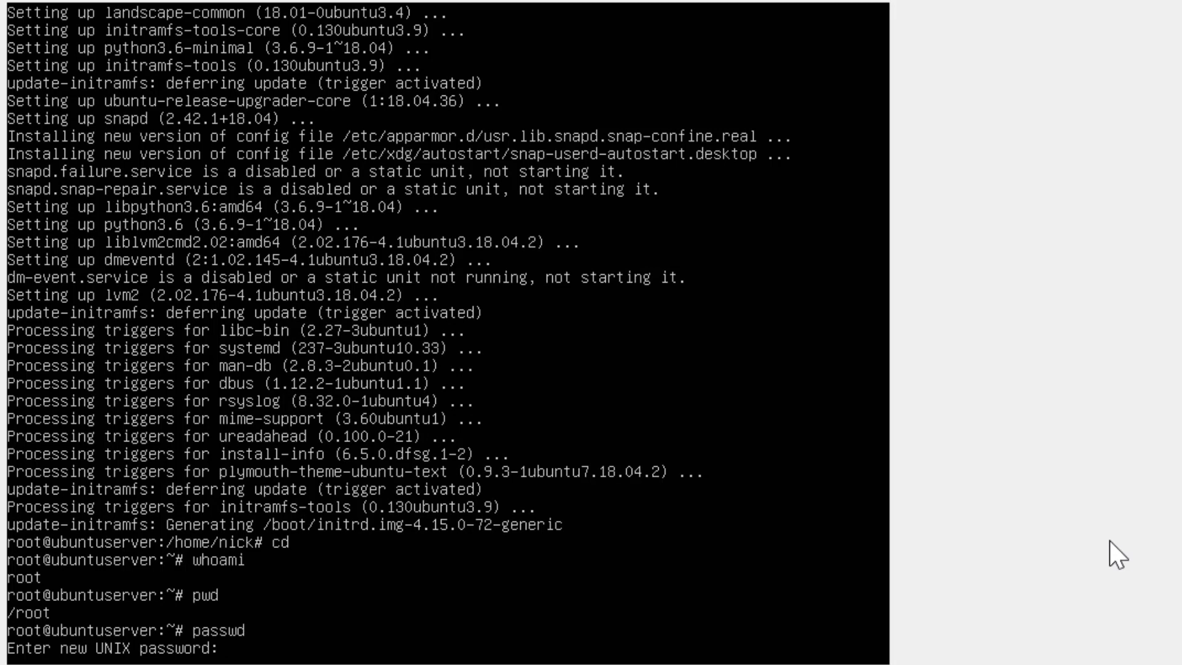
pyautogui.press('Return')
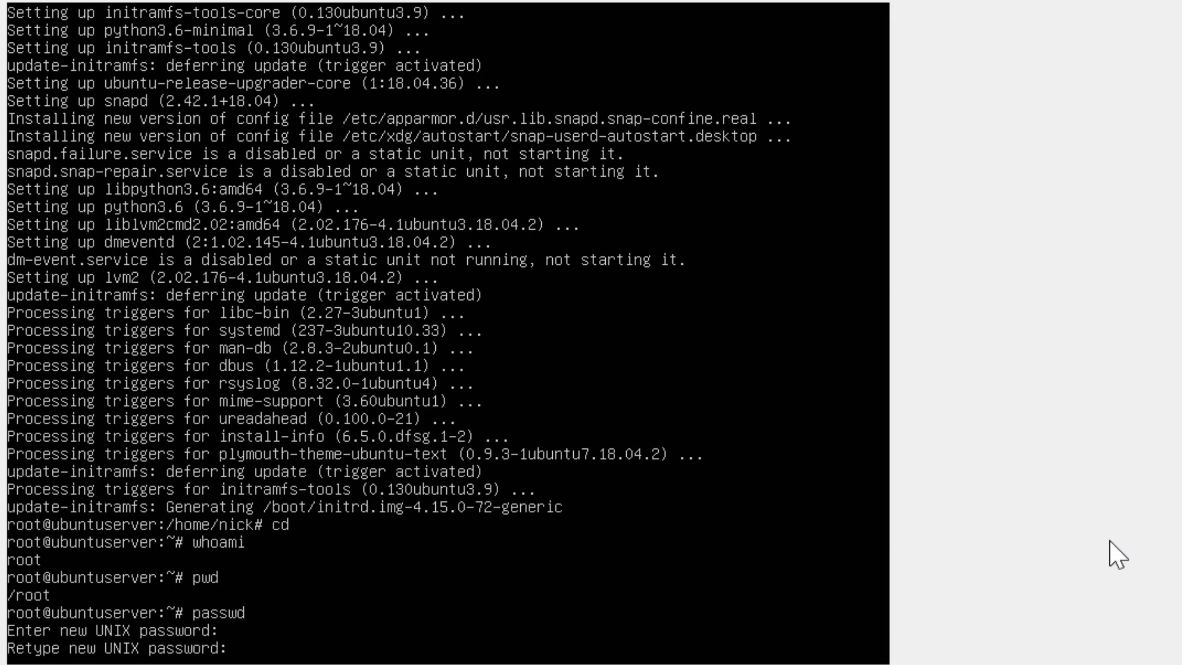
pyautogui.press('Return')
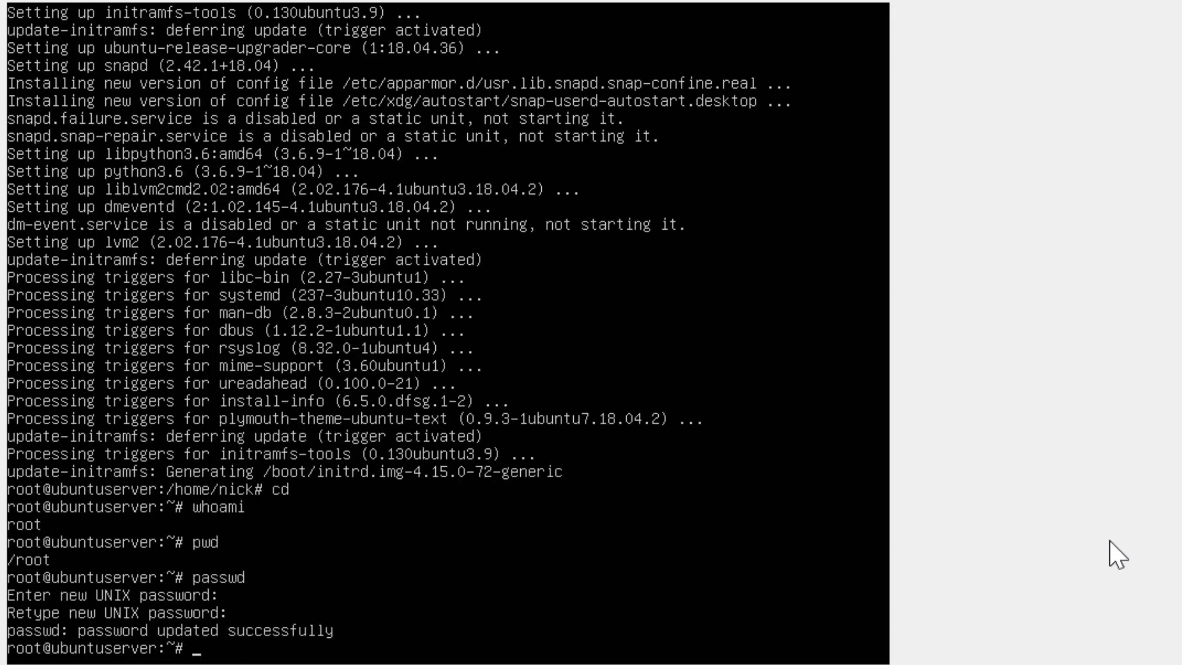
# Start the vi command for the SSH daemon config file under /etc/ssh
pyautogui.write('vi /etc/ssh/ssh')
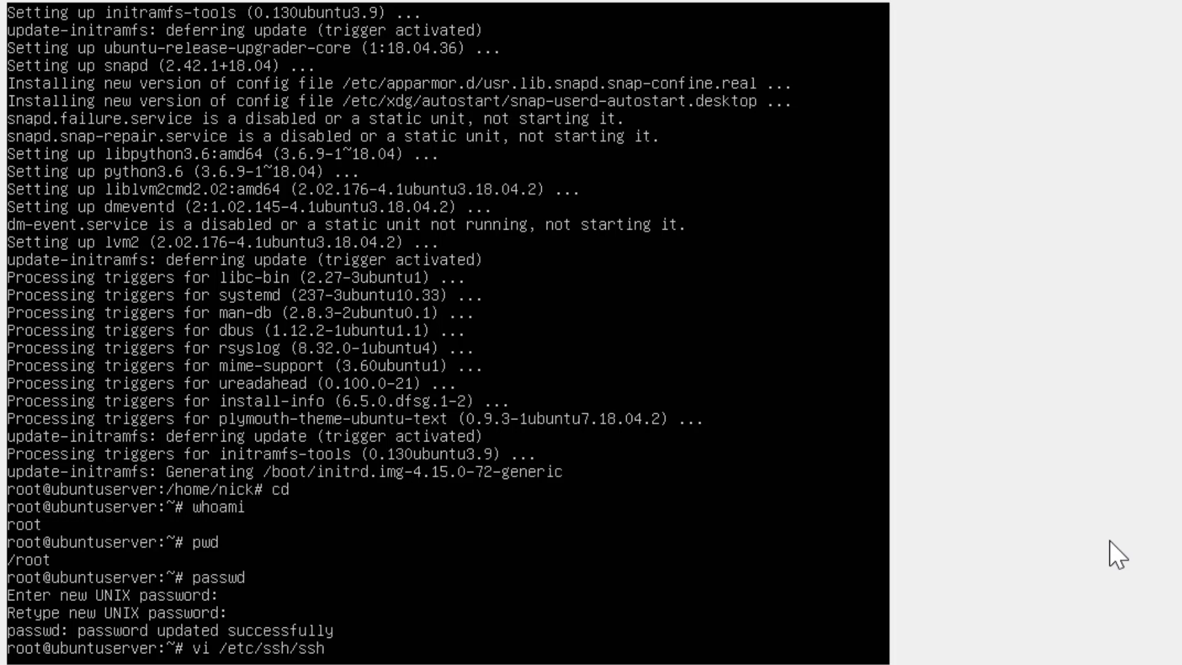
pyautogui.press('Tab')
pyautogui.press('Tab')
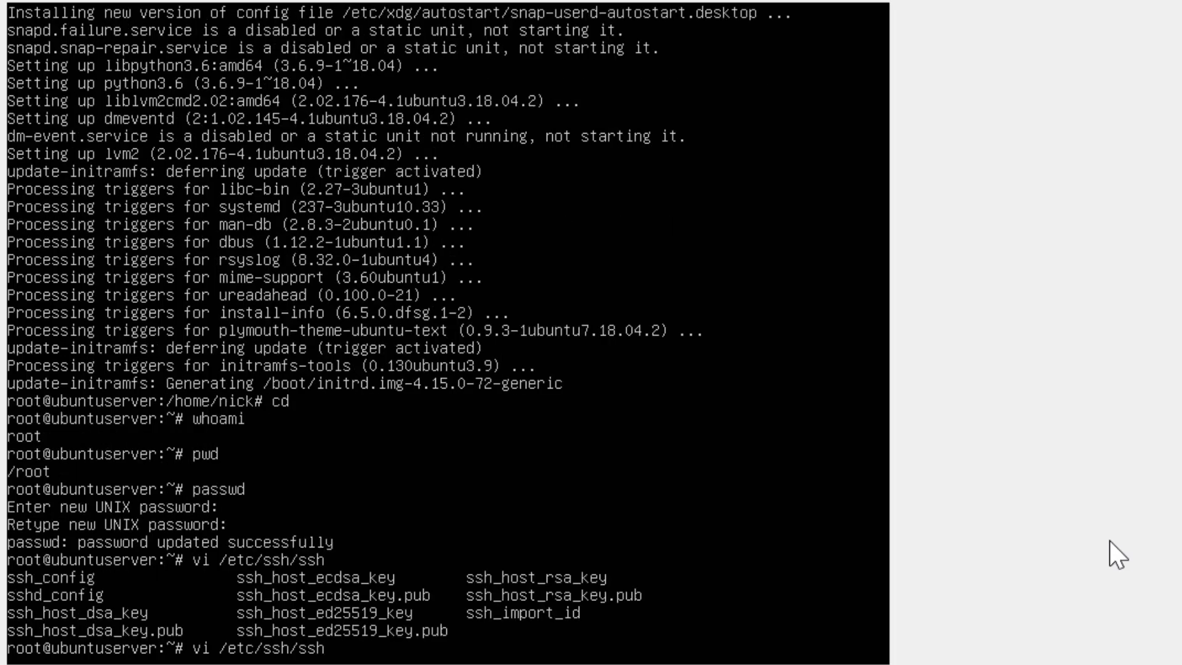
# Open /etc/ssh/sshd_config in vi and jump to the PermitRootLogin line
pyautogui.write('d_c')
pyautogui.press('Tab')
pyautogui.press('Return')
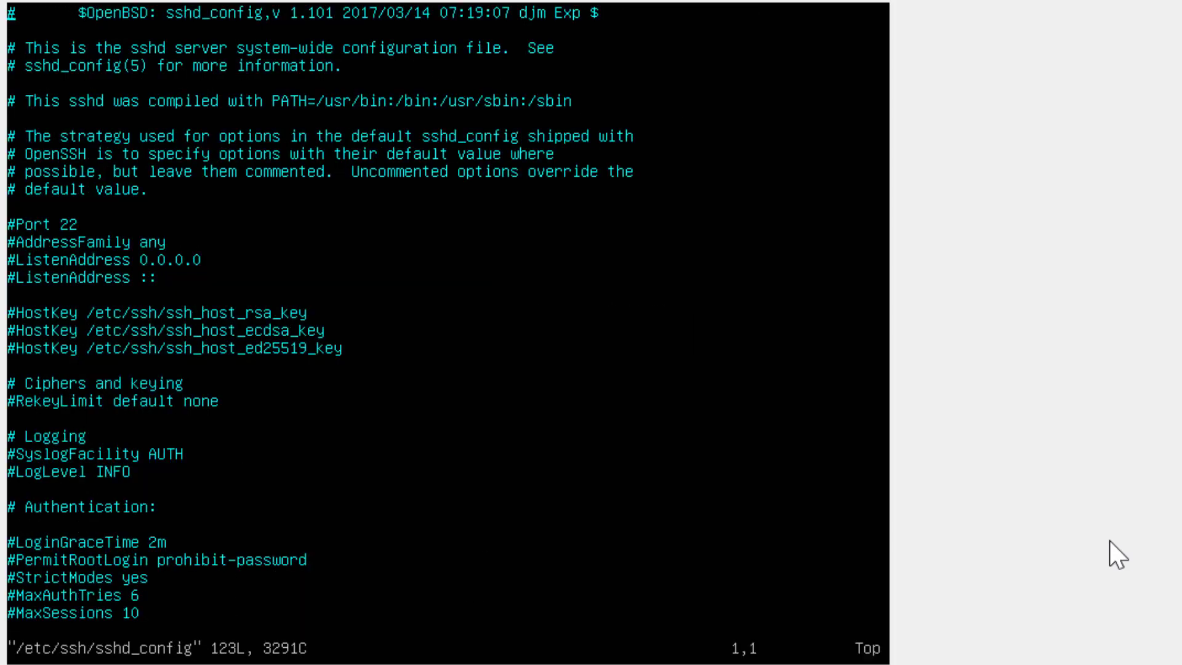
pyautogui.write('/root')
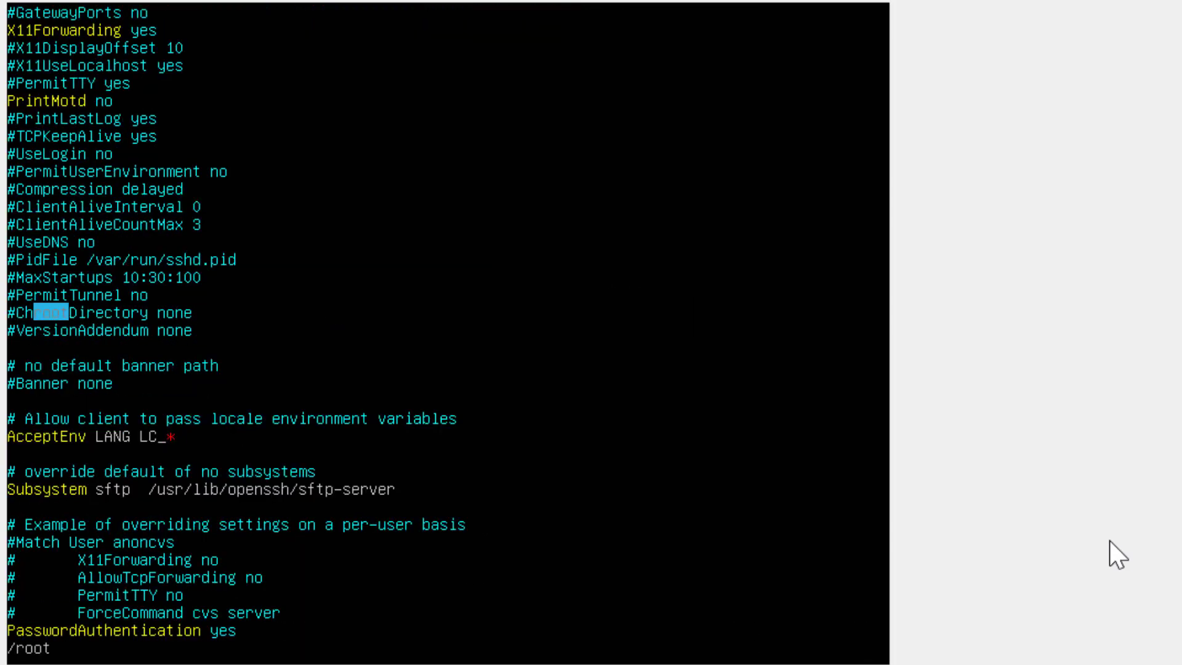
pyautogui.write('n')
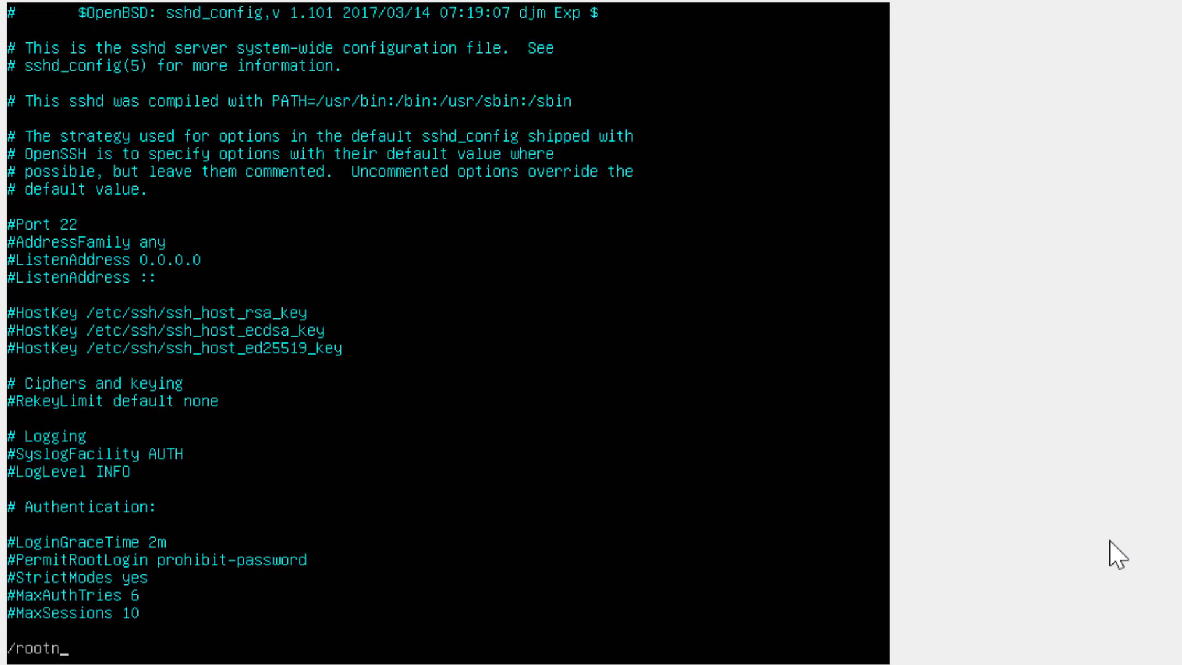
pyautogui.press('BackSpace')
pyautogui.press('BackSpace')
pyautogui.press('BackSpace')
pyautogui.press('BackSpace')
pyautogui.press('BackSpace')
pyautogui.write('Root')
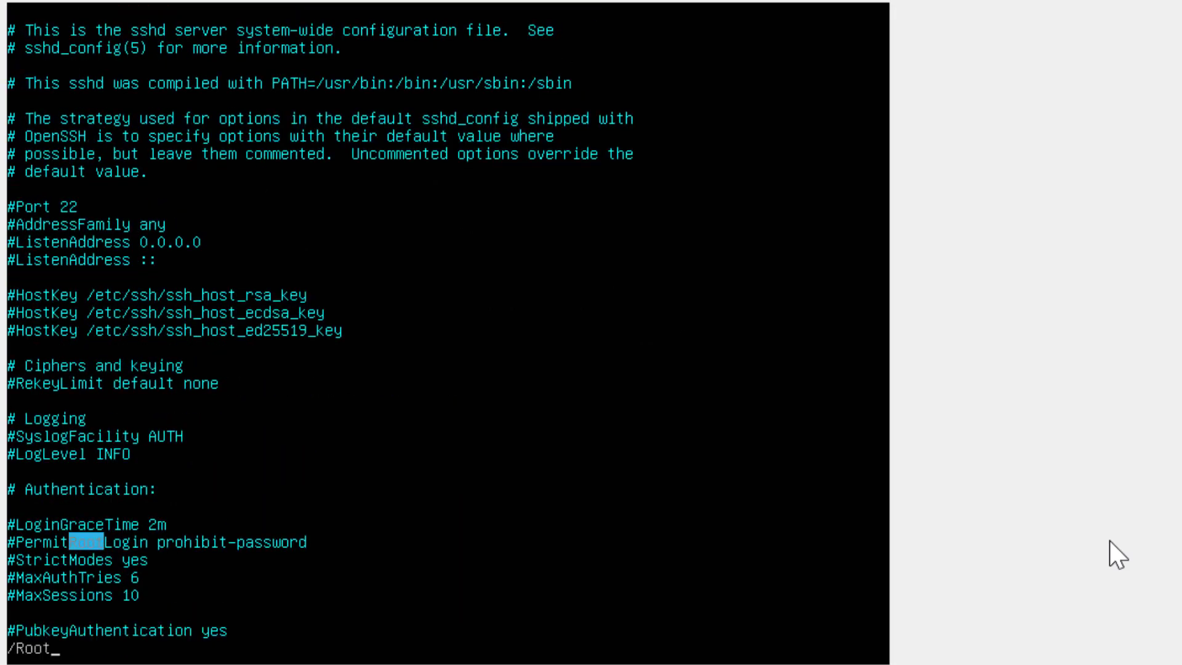
pyautogui.press('Return')
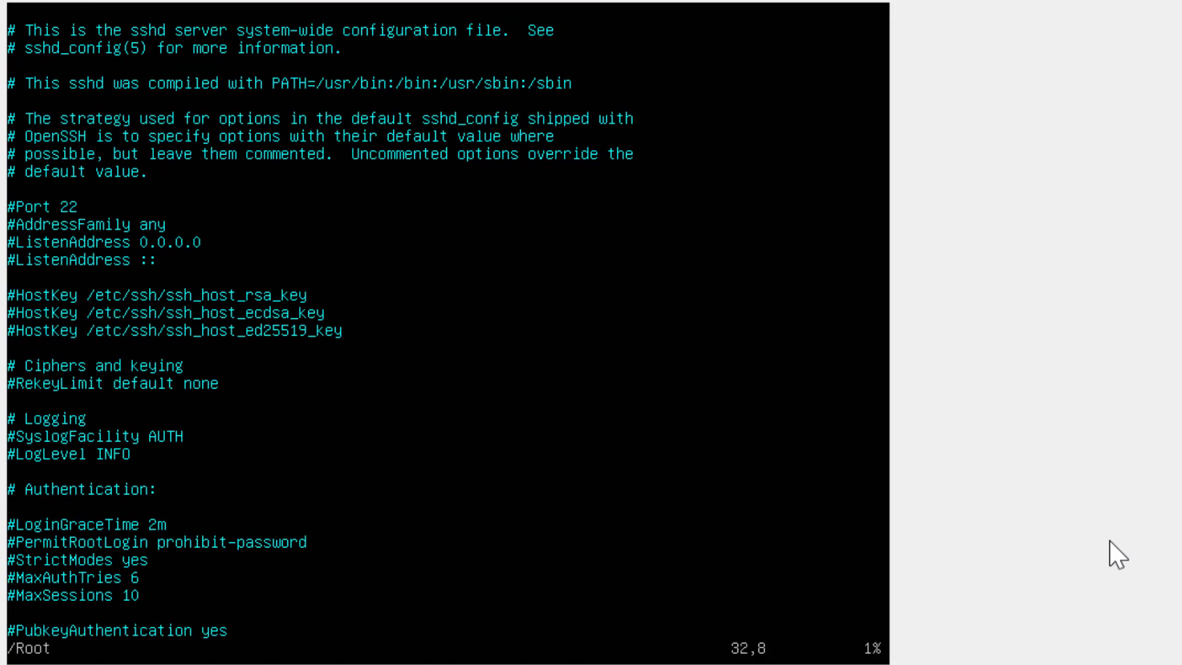
# Uncomment PermitRootLogin and replace prohibit-password with yes
pyautogui.press('Left')
pyautogui.press('Left')
pyautogui.press('Left')
pyautogui.press('Left')
pyautogui.press('Left')
pyautogui.press('Left')
pyautogui.press('Left')
pyautogui.press('x')
pyautogui.press('Right')
pyautogui.press('Right')
pyautogui.press('Right')
pyautogui.press('Right')
pyautogui.press('Right')
pyautogui.press('Right')
pyautogui.press('Right')
pyautogui.press('Right')
pyautogui.press('Right')
pyautogui.press('Right')
pyautogui.press('Right')
pyautogui.press('Right')
pyautogui.press('Right')
pyautogui.press('Right')
pyautogui.press('Right')
pyautogui.press('Right')
pyautogui.press('Right')
pyautogui.press('Right')
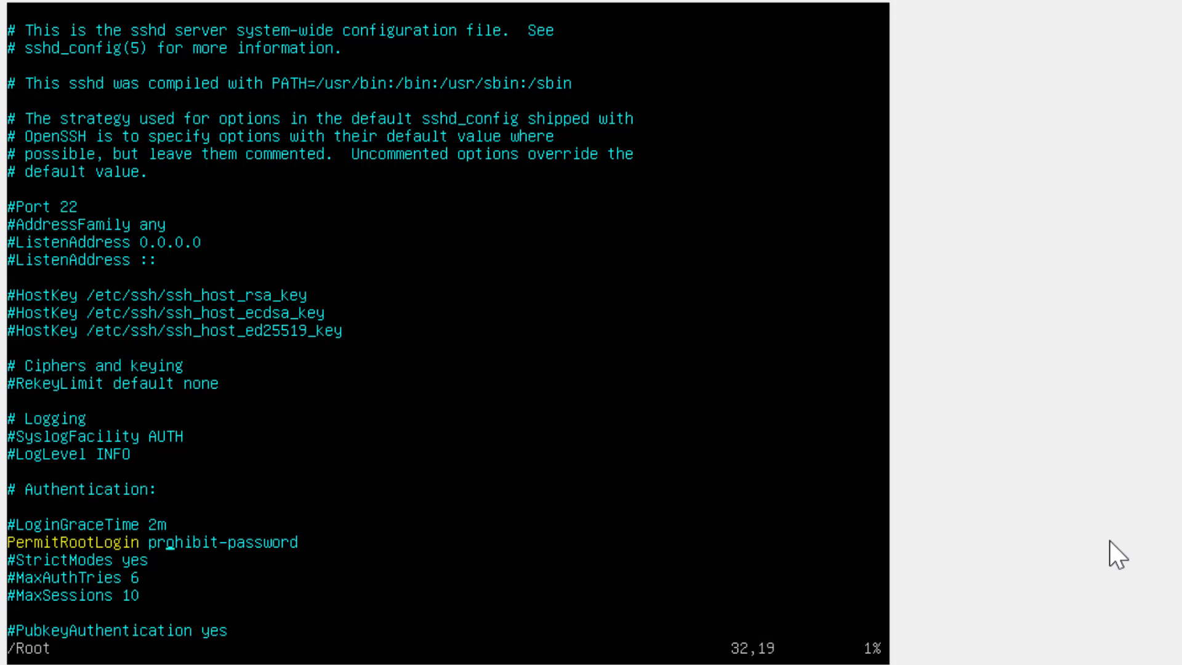
pyautogui.press('Left')
pyautogui.press('x')
pyautogui.press('x')
pyautogui.press('x')
pyautogui.press('x')
pyautogui.press('x')
pyautogui.press('x')
pyautogui.press('x')
pyautogui.press('x')
pyautogui.press('x')
pyautogui.press('x')
pyautogui.press('x')
pyautogui.press('x')
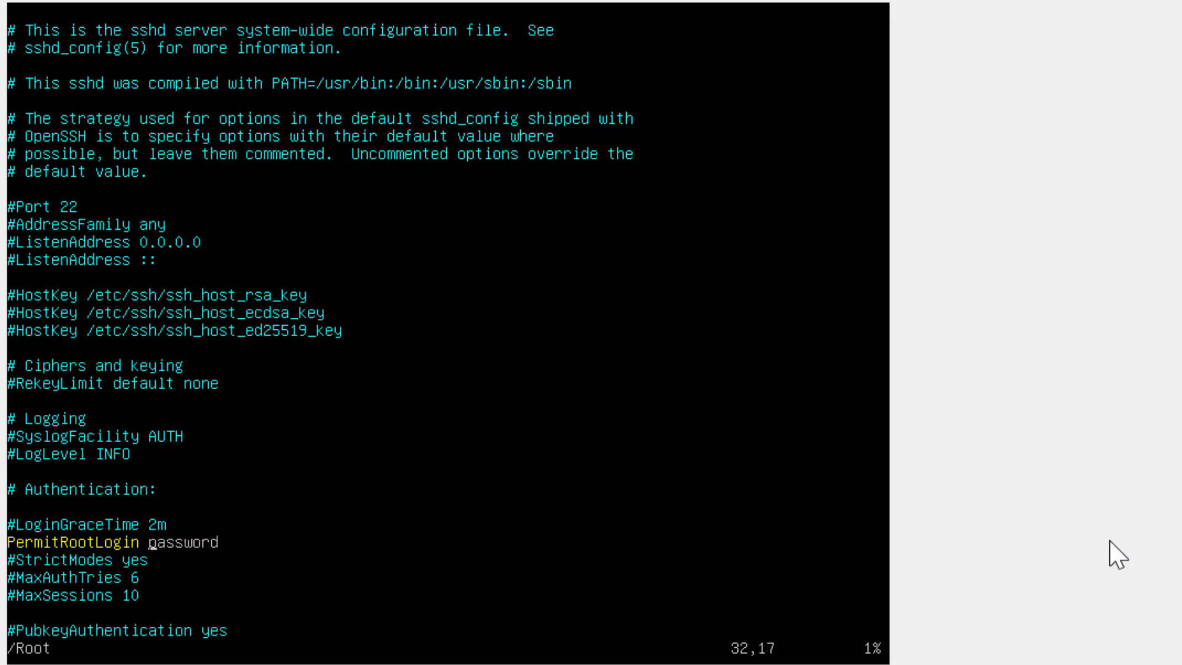
pyautogui.press('x')
pyautogui.press('x')
pyautogui.press('x')
pyautogui.press('x')
pyautogui.press('x')
pyautogui.write('a')
pyautogui.write('Yes')
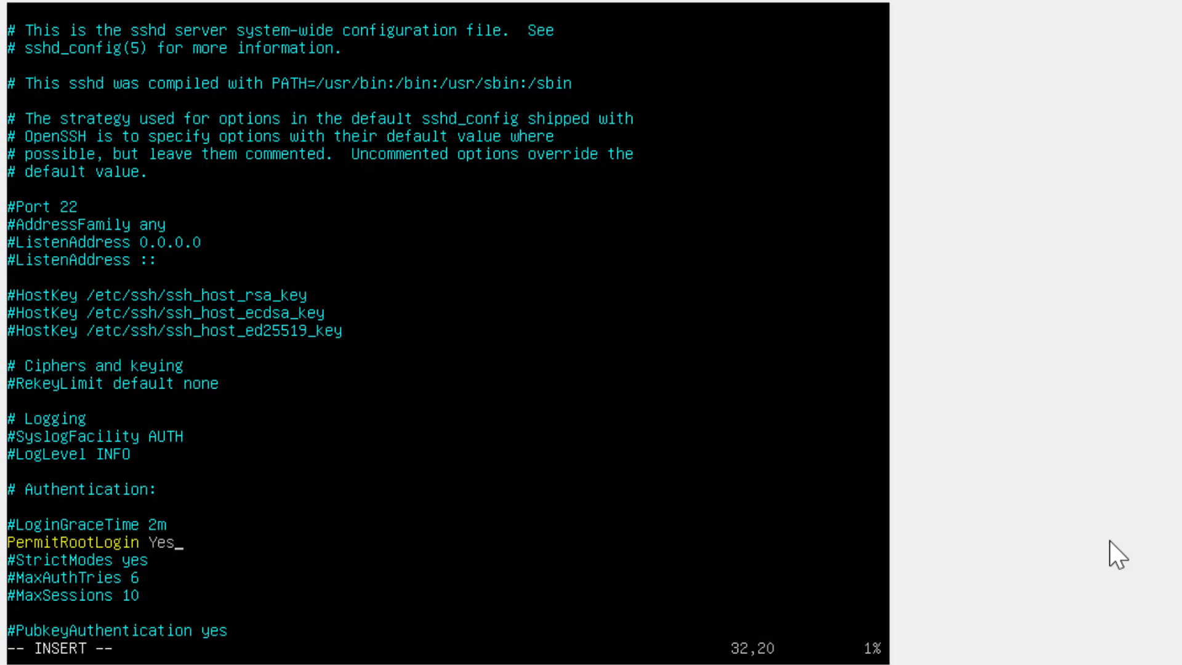
pyautogui.press('BackSpace')
pyautogui.press('BackSpace')
pyautogui.press('BackSpace')
pyautogui.write('yes')
# Save sshd_config and exit vi with :x
pyautogui.press('Escape')
pyautogui.write(':x')
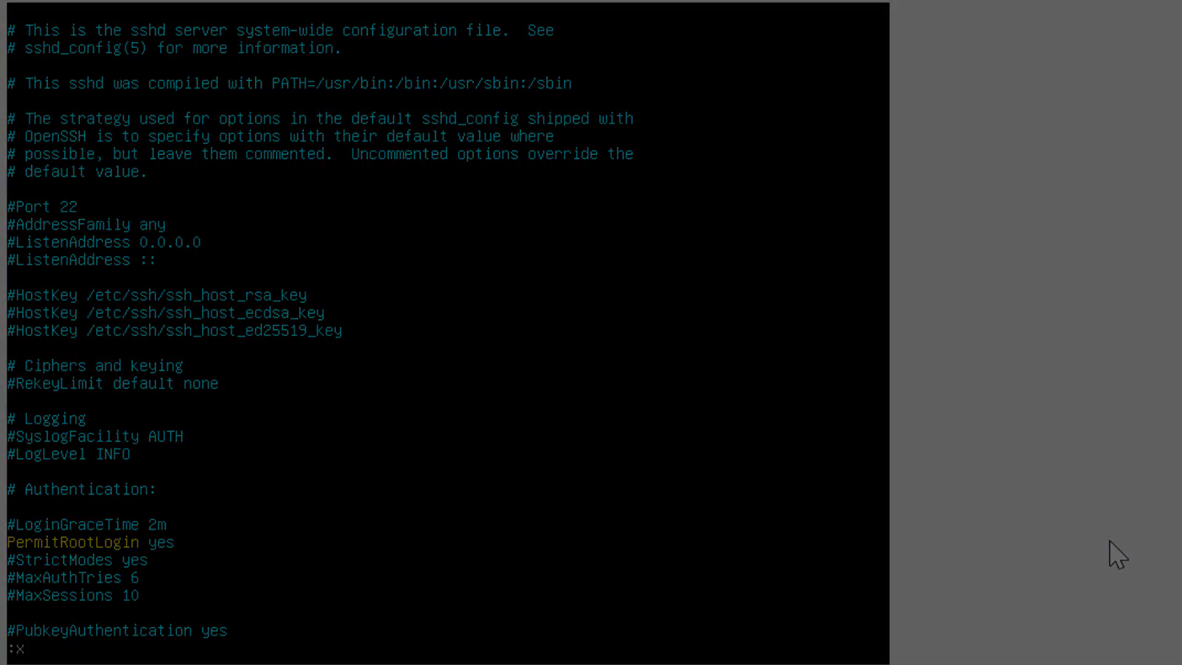
pyautogui.press('Return')
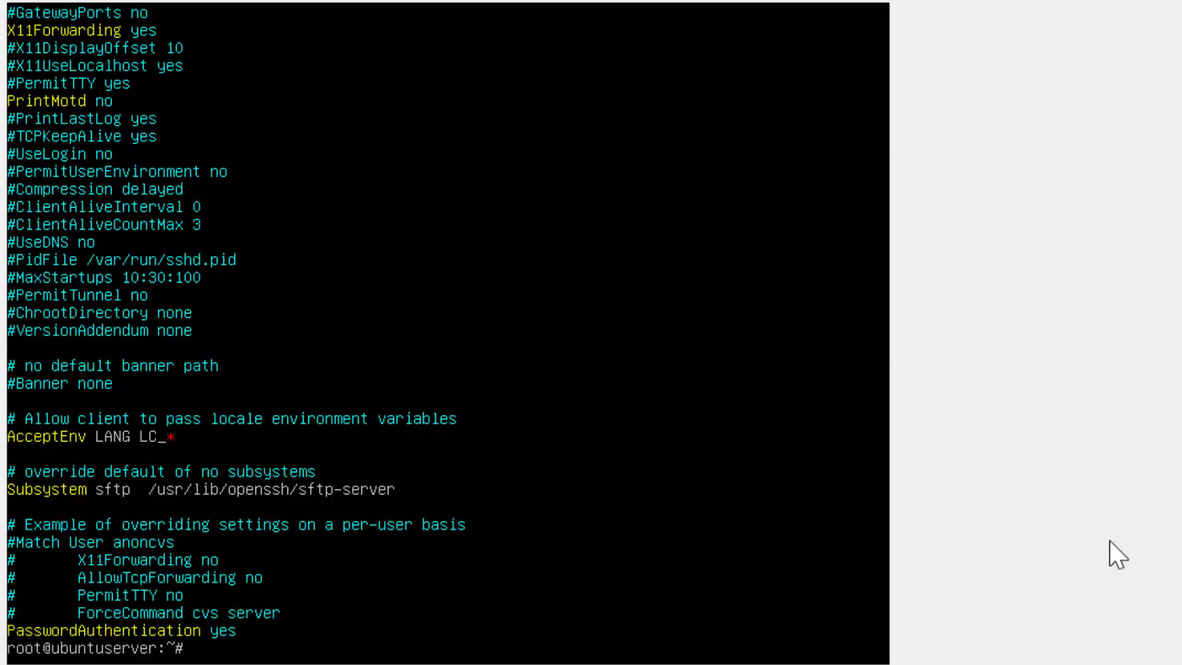
# Restart the SSH service with service ssh restart
pyautogui.write('service sshd')
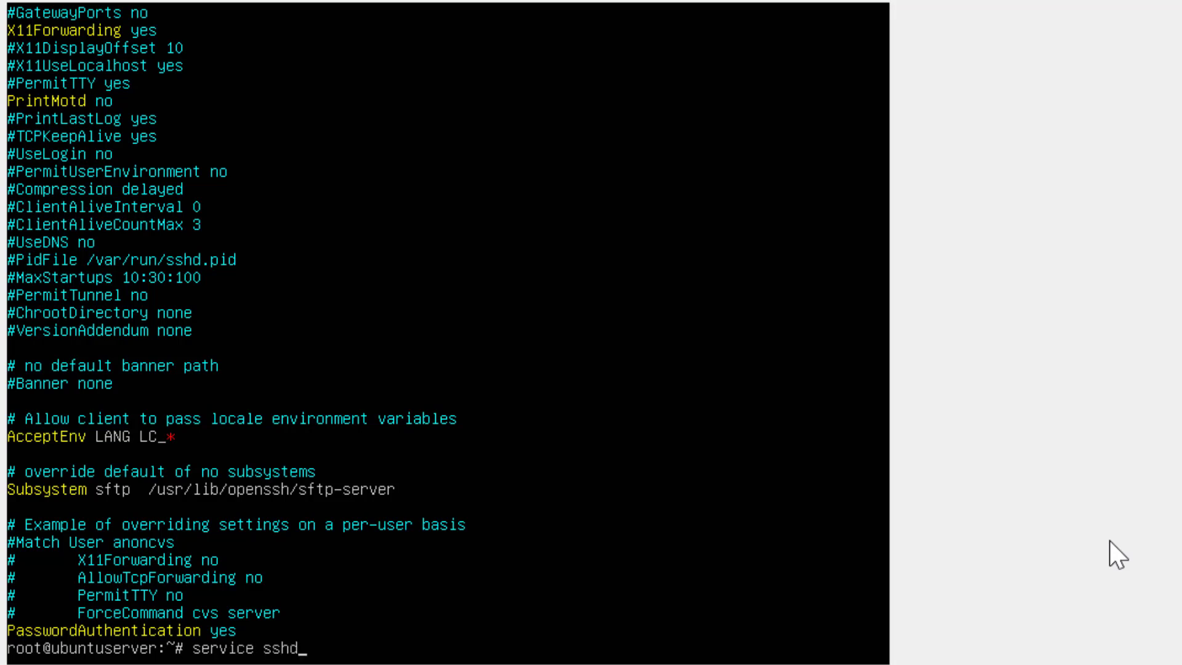
pyautogui.press('BackSpace')
pyautogui.press('BackSpace')
pyautogui.write('h restart')
pyautogui.press('Return')
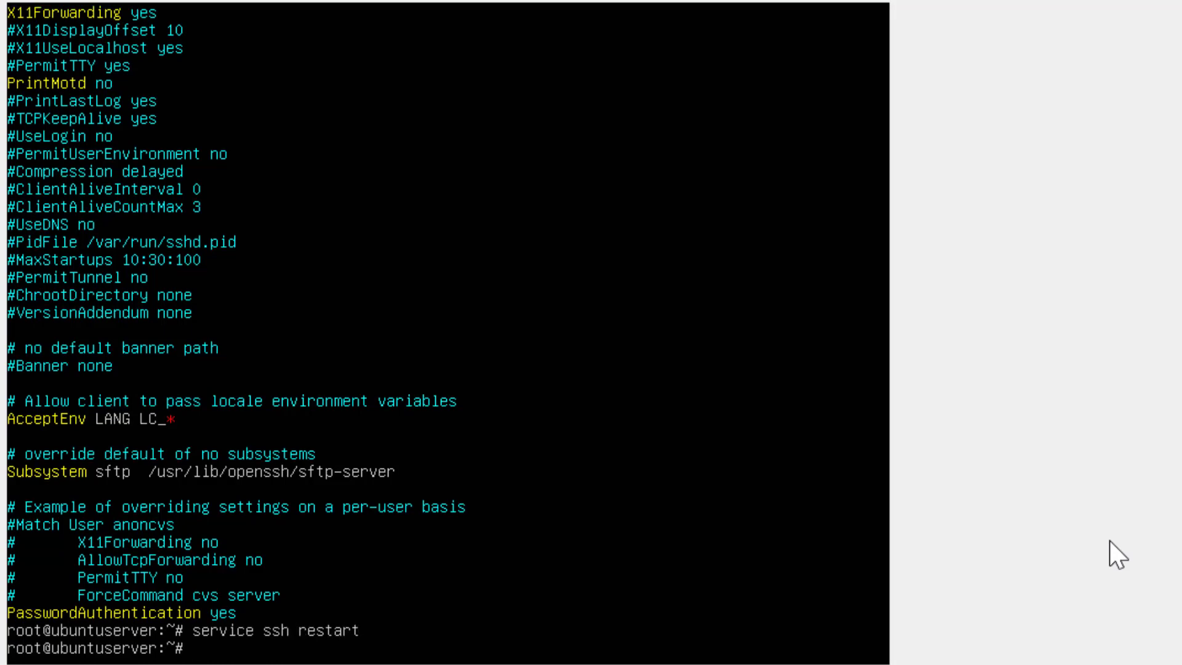
# Log in as root to localhost over SSH with the root password
pyautogui.hotkey('ctrl', 'r')
pyautogui.write('ssh r')
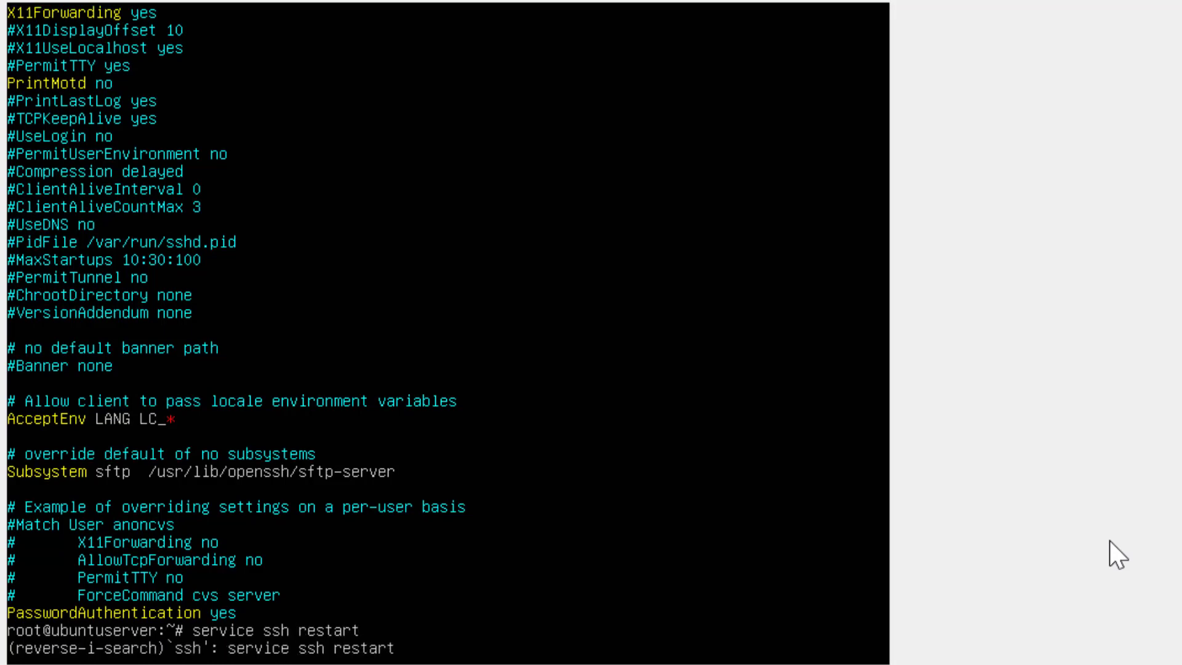
pyautogui.write('oo')
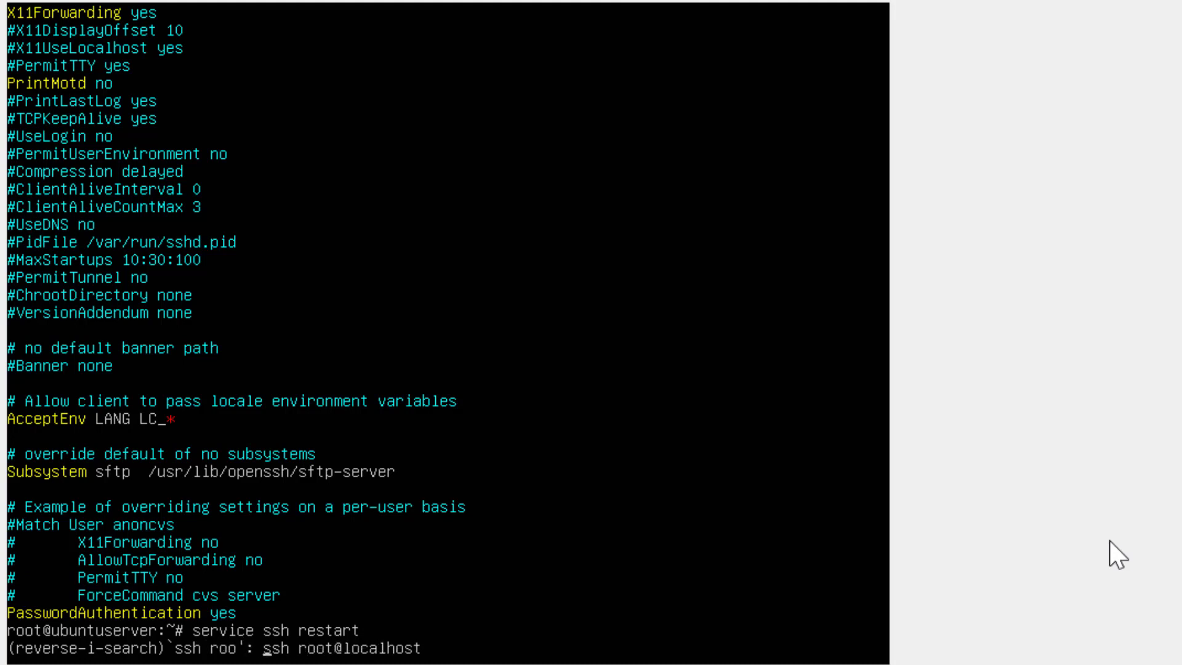
pyautogui.press('Return')
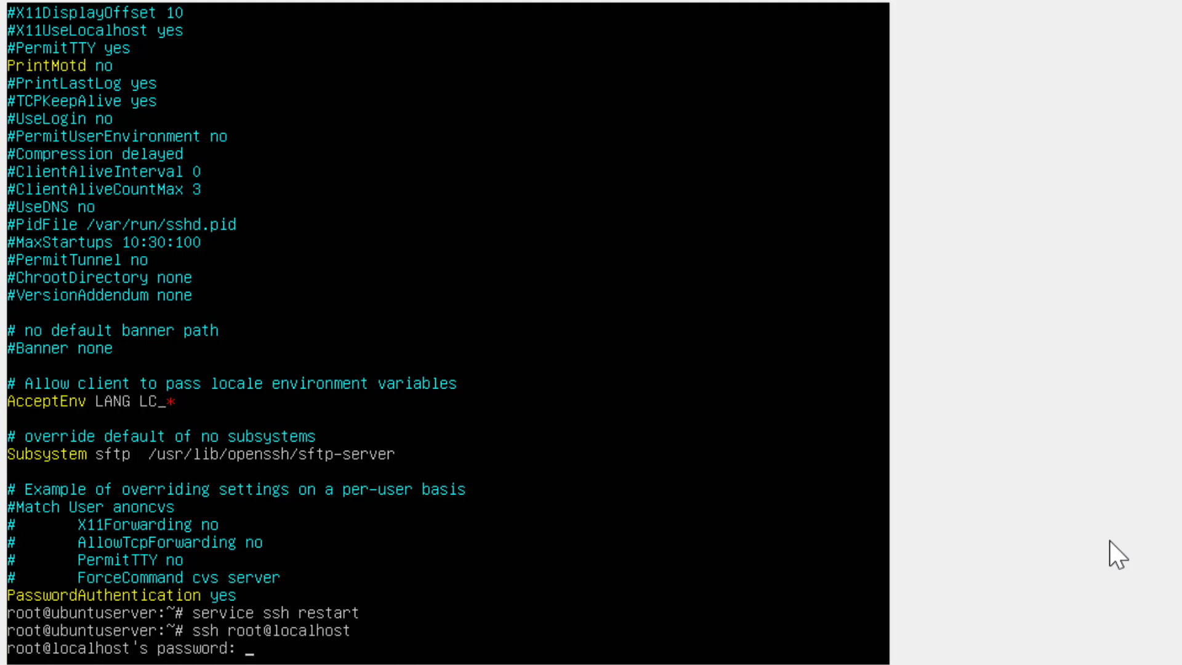
pyautogui.press('Return')
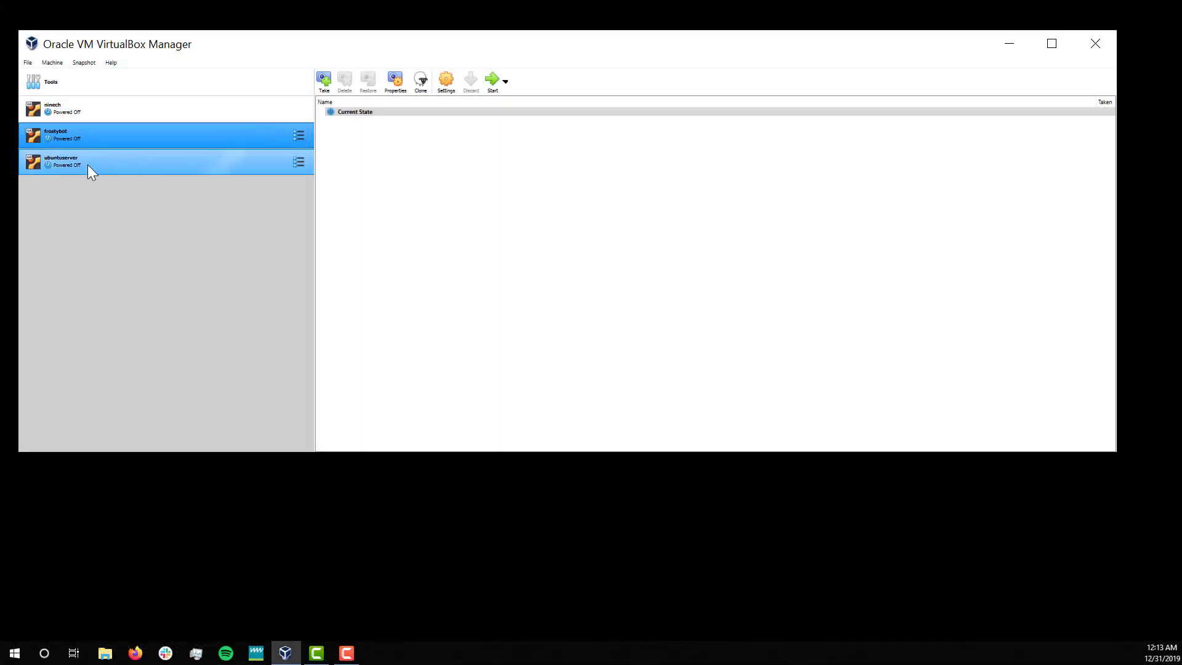
# Select the ubuntuserver machine in the VirtualBox Manager list
pyautogui.click(165, 161)
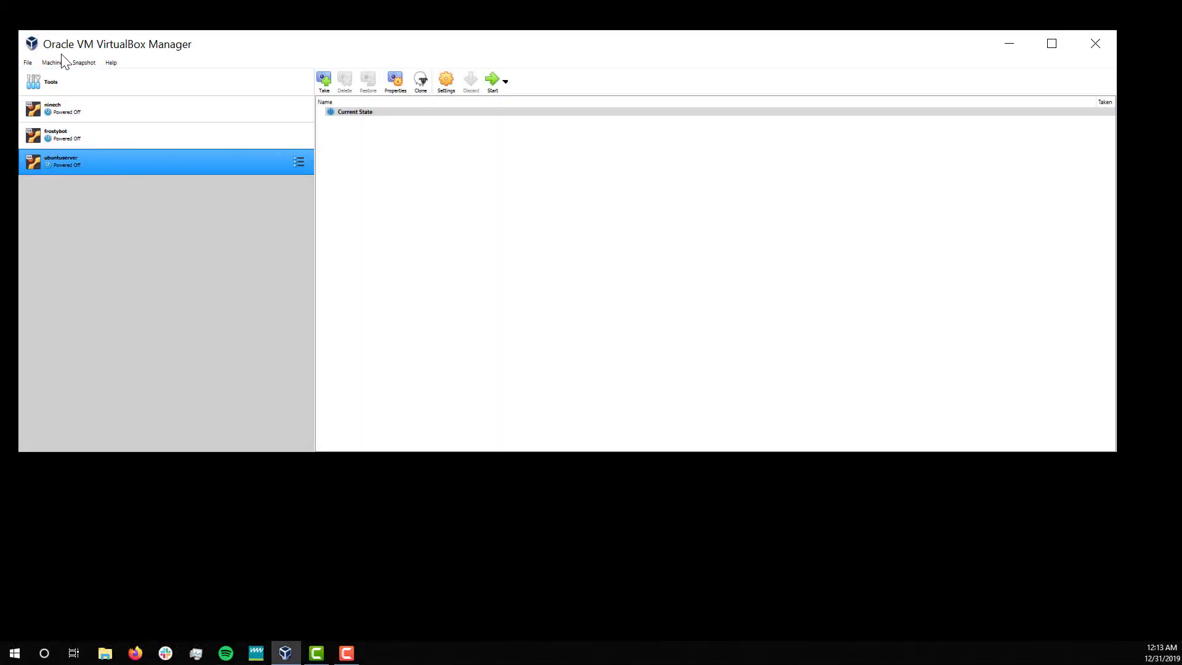
pyautogui.click(80, 63)
pyautogui.click(80, 63)
pyautogui.click(81, 137)
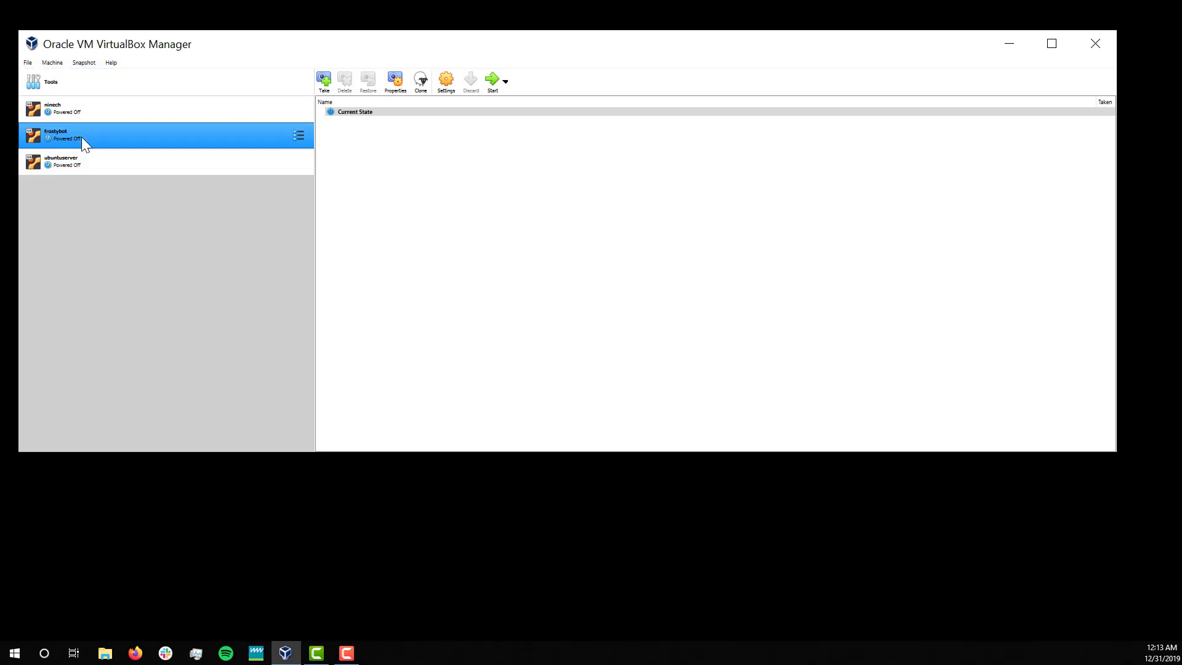
pyautogui.click(98, 166)
# Take a 'Clean Install' snapshot described as updated, with root user and SSH enabled
pyautogui.click(324, 80)
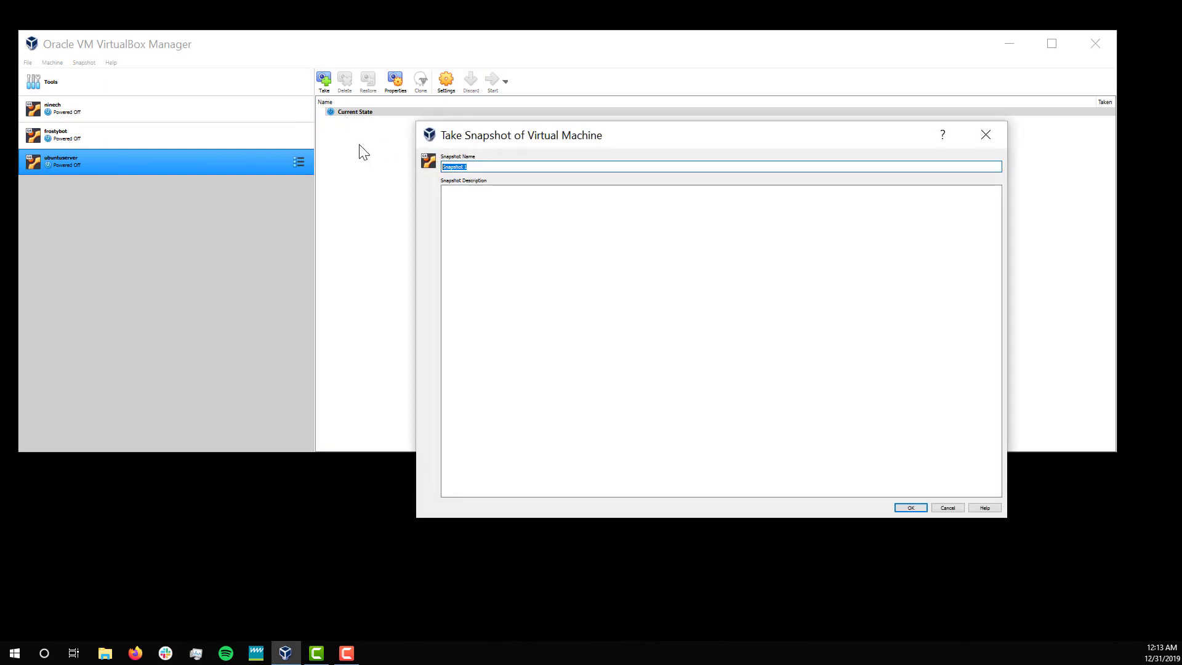
pyautogui.write('Clean Install')
pyautogui.press('Tab')
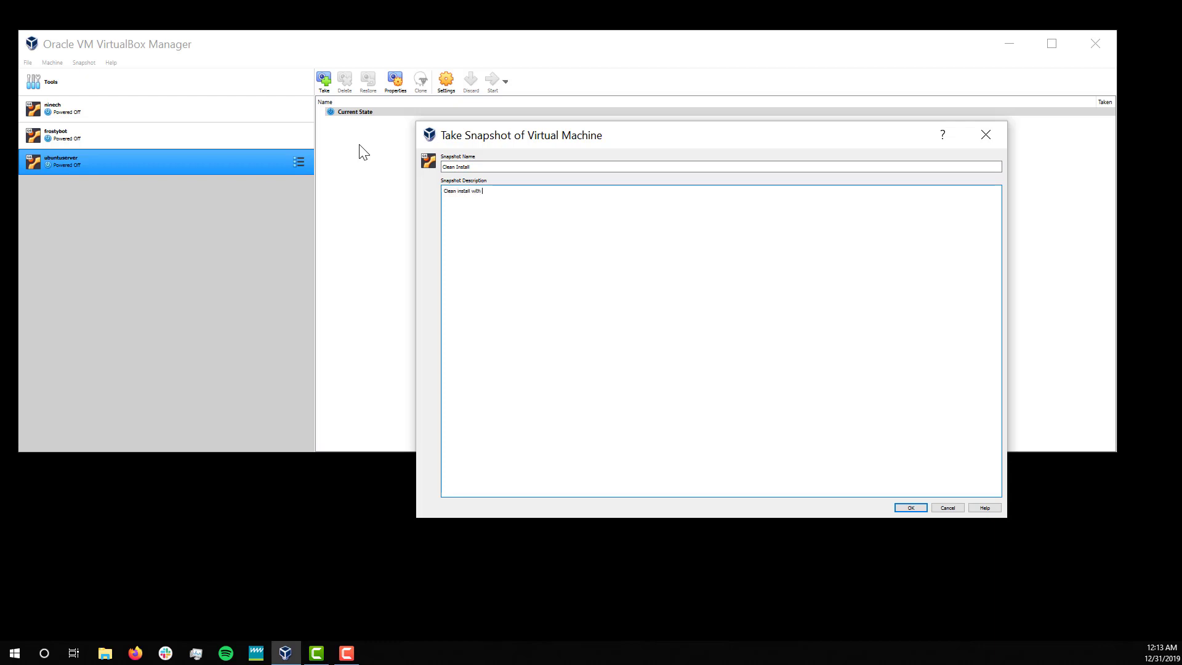
pyautogui.write('updates and root user and ssh enabled.')
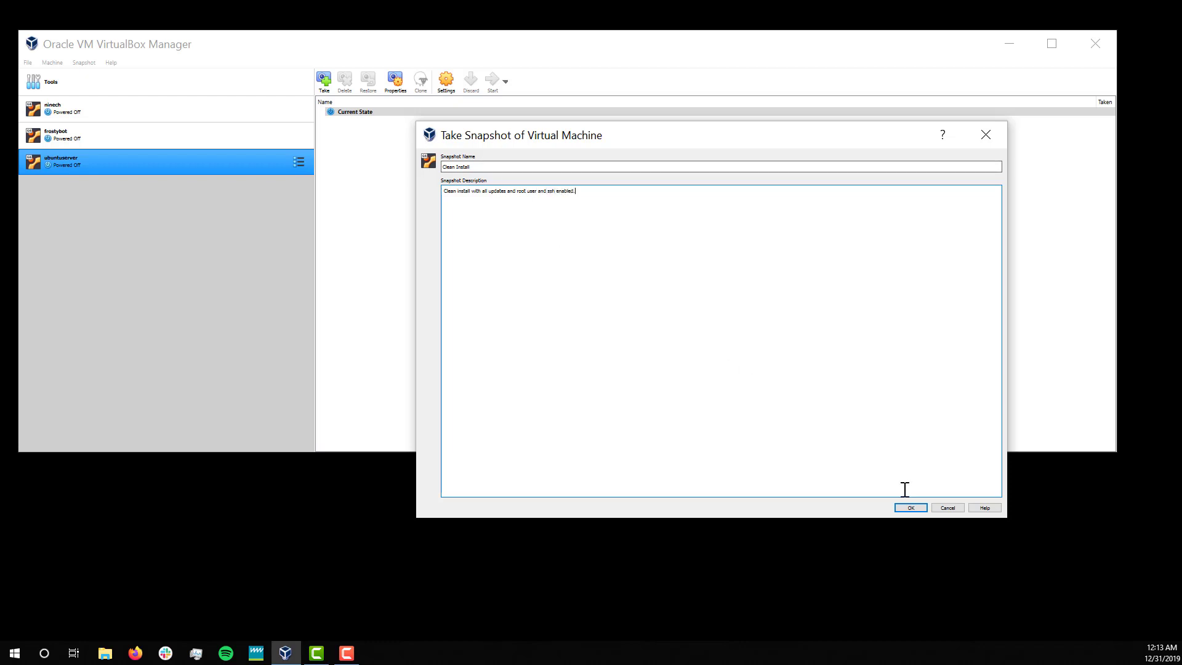
pyautogui.click(912, 507)
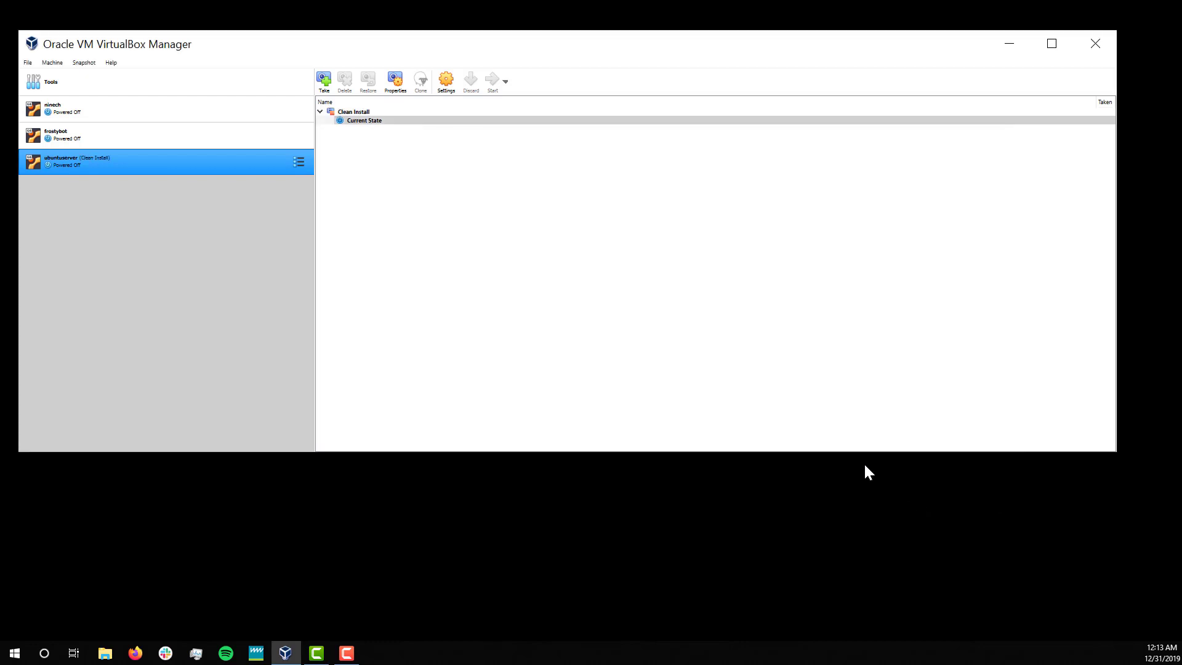